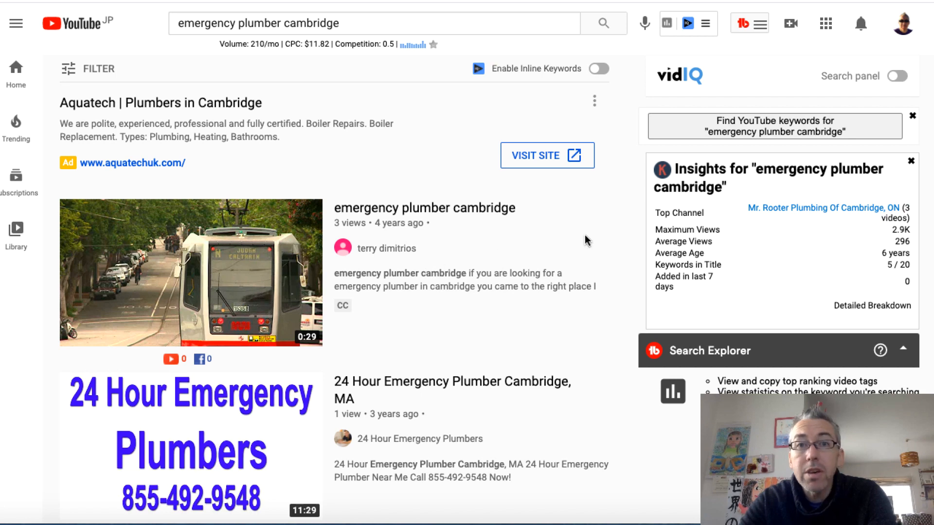
# Examine the YouTube results for "emergency plumber cambridge" and the first page of Google results for the same search
pyautogui.scroll(-2, 603, 258)
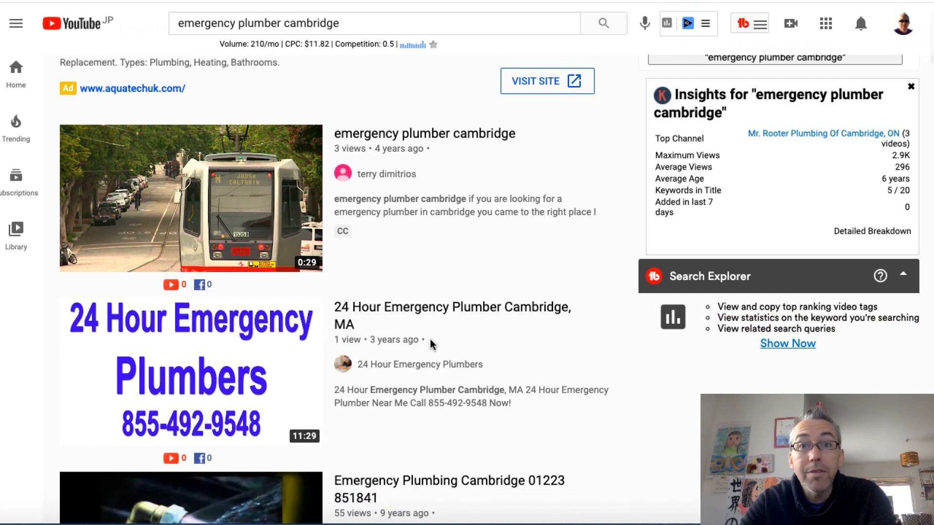
pyautogui.scroll(-2, 596, 359)
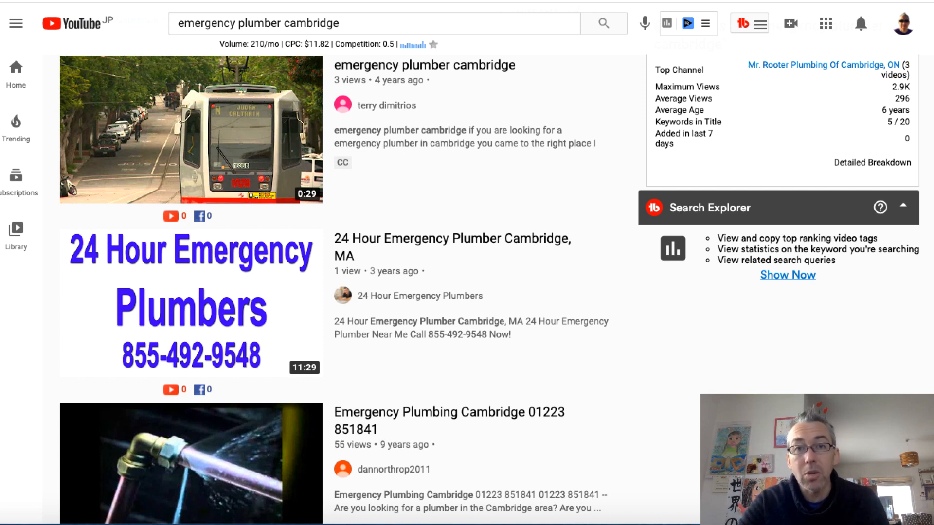
pyautogui.hotkey('ctrl', 'Tab')
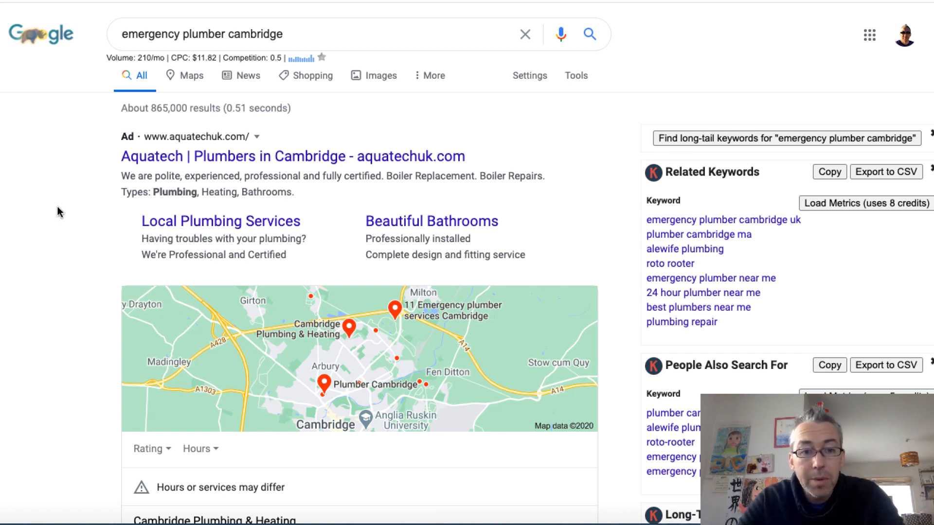
pyautogui.scroll(-2, 55, 309)
pyautogui.scroll(-8, 54, 305)
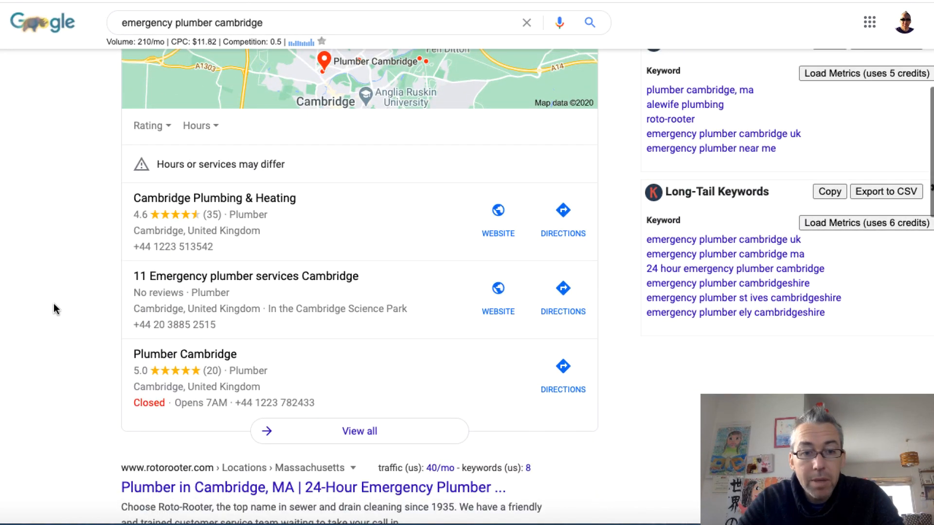
pyautogui.scroll(-12, 54, 307)
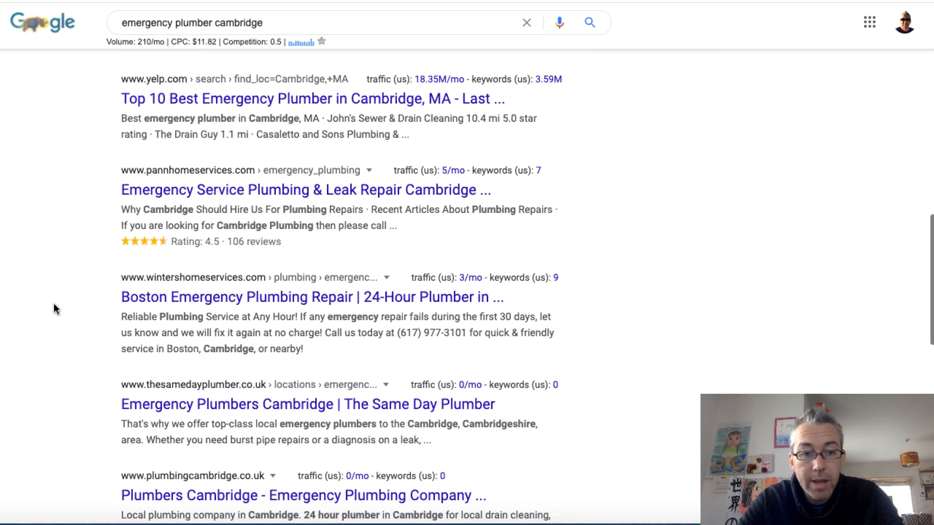
pyautogui.scroll(-10, 54, 308)
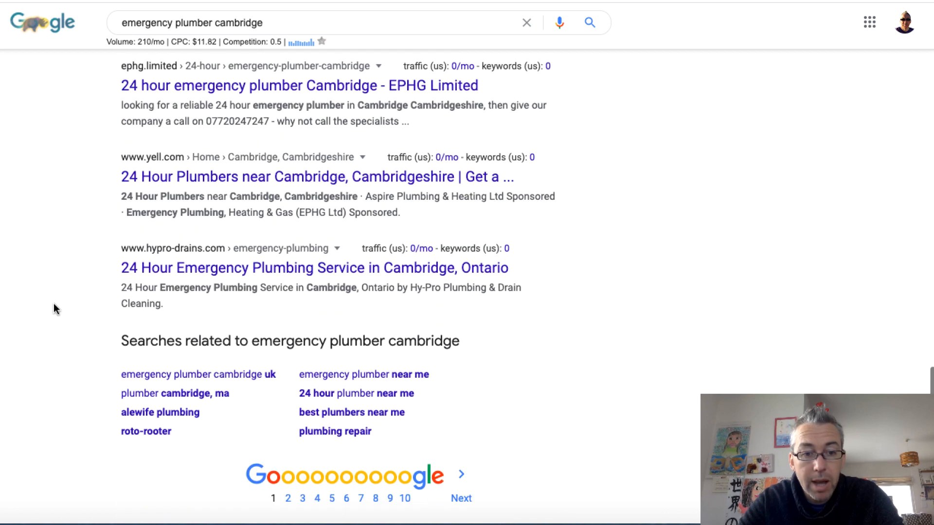
# Open the second page of Google results for "emergency plumber cambridge" and examine the ads and listings
pyautogui.click(288, 499)
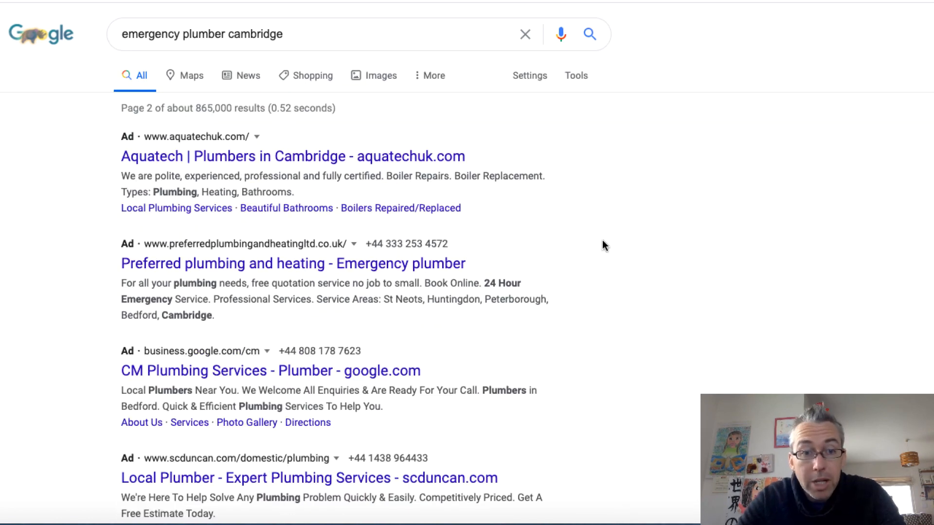
pyautogui.scroll(-1, 693, 279)
pyautogui.scroll(-12, 693, 279)
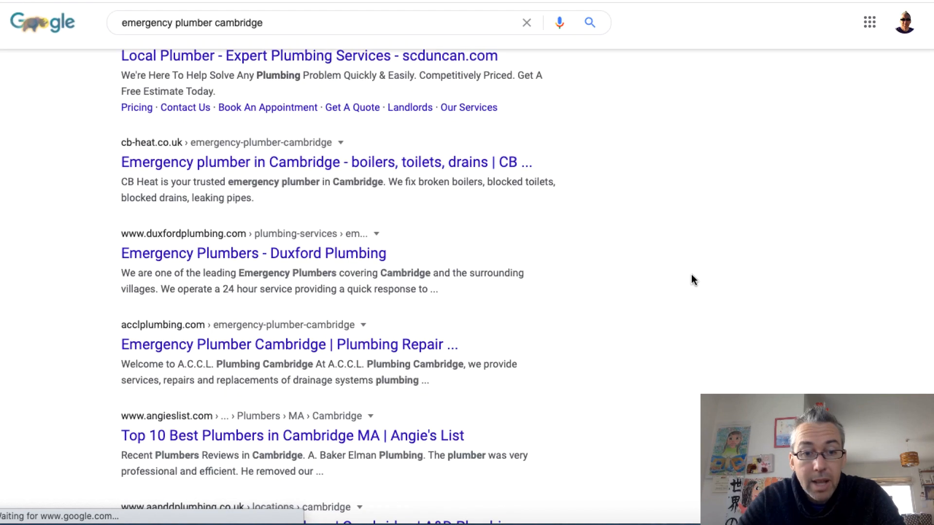
pyautogui.scroll(-13, 692, 276)
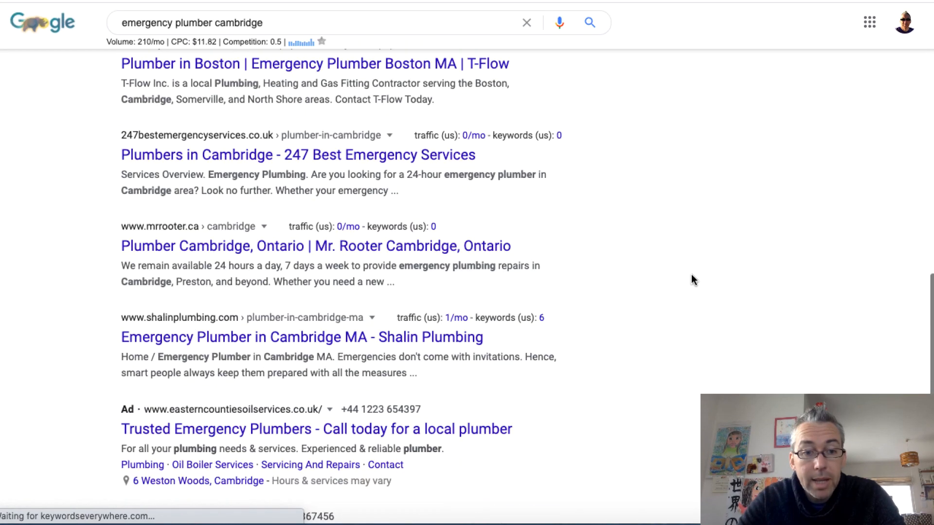
pyautogui.scroll(-1, 693, 279)
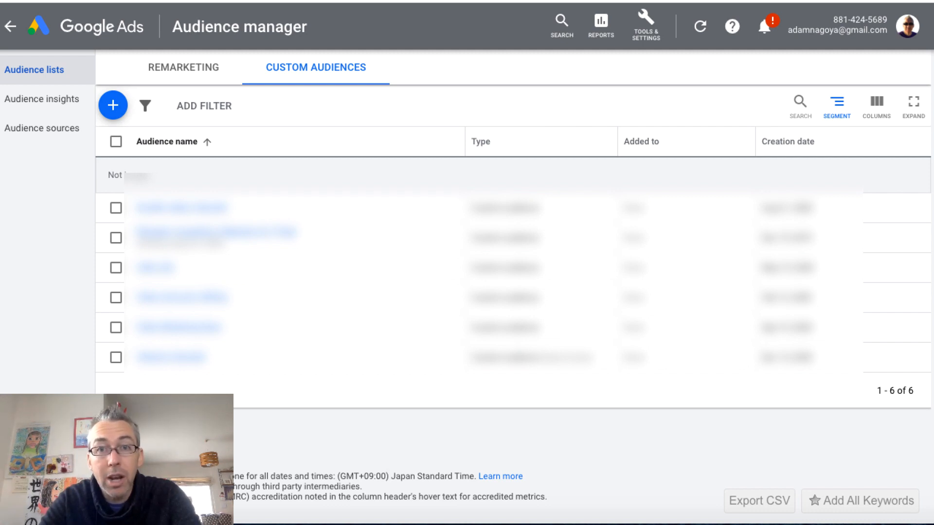
# In the Google Ads Audience manager, start a custom audience named "plumber" that targets people who searched for specific terms on Google
pyautogui.click(645, 28)
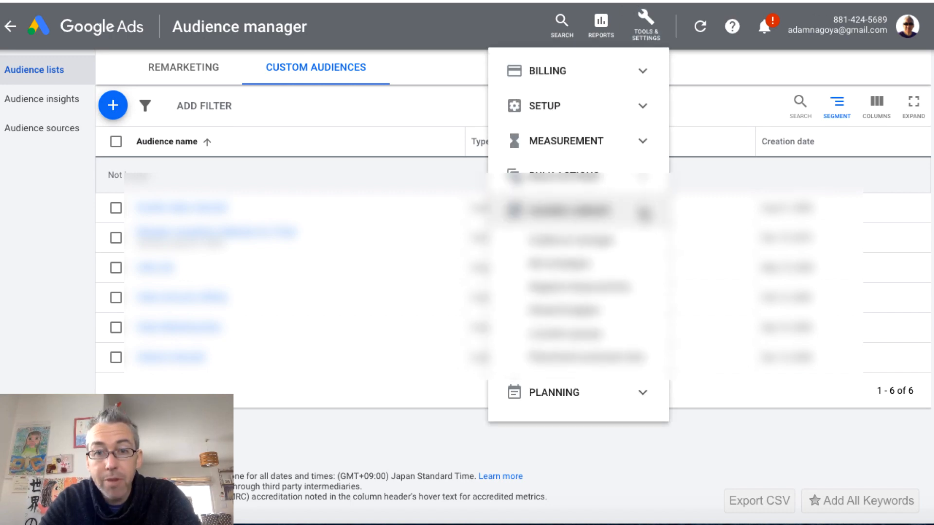
pyautogui.click(760, 179)
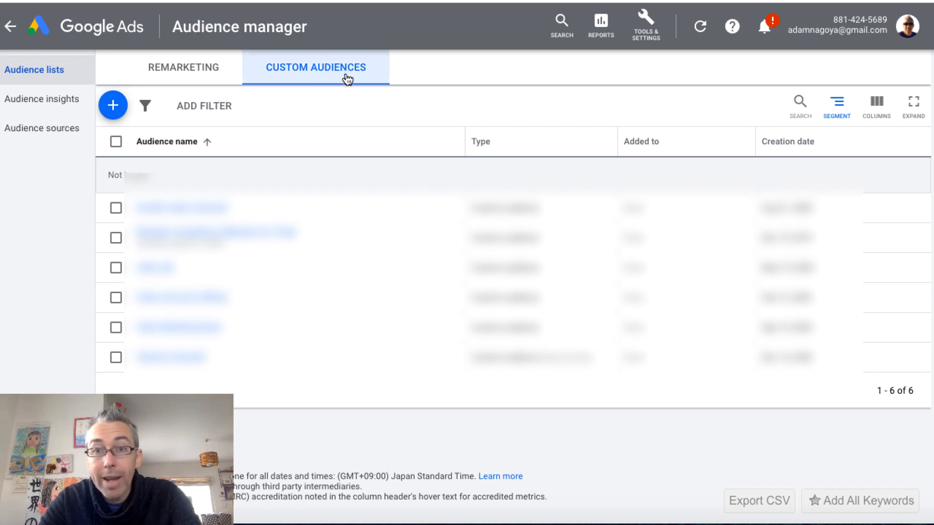
pyautogui.click(111, 108)
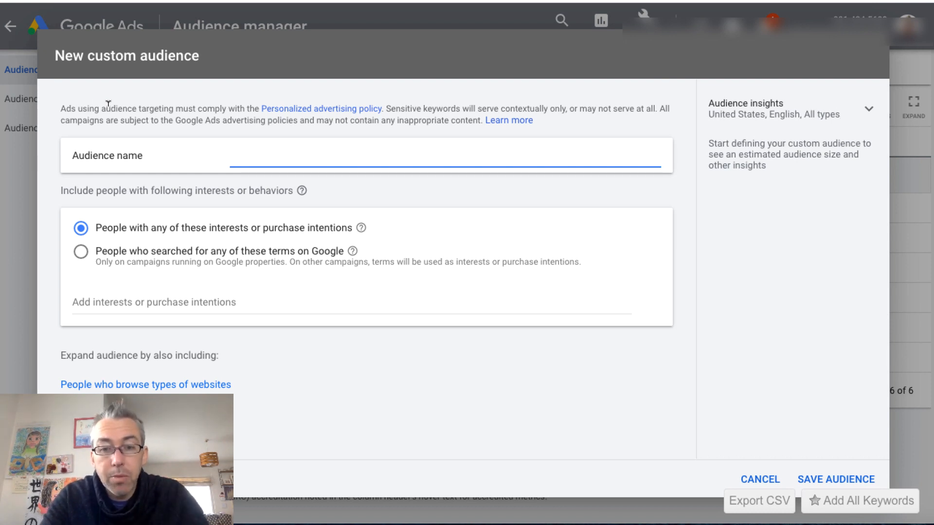
pyautogui.write('pl')
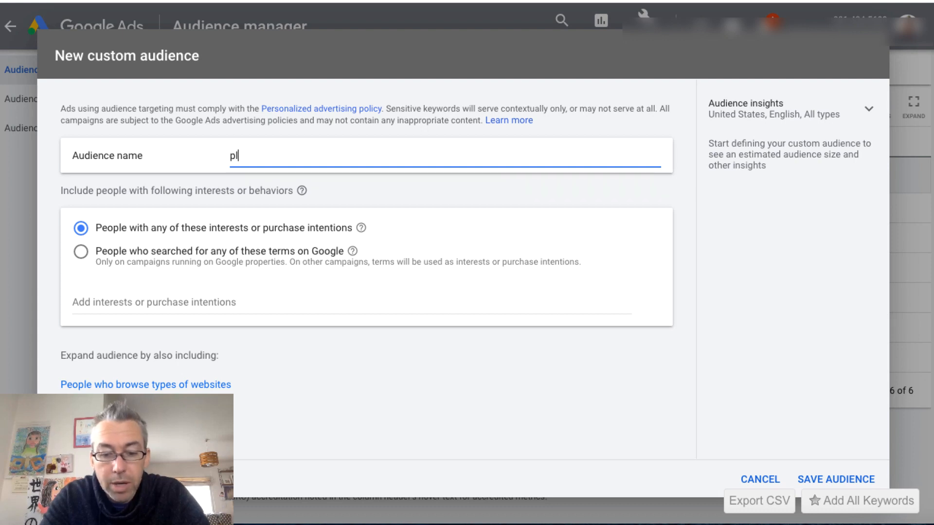
pyautogui.write('umber')
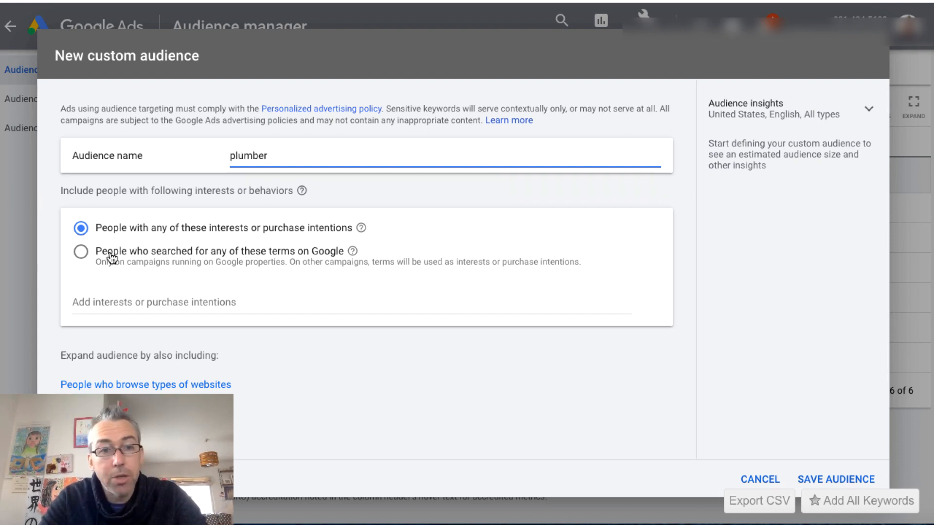
pyautogui.click(84, 256)
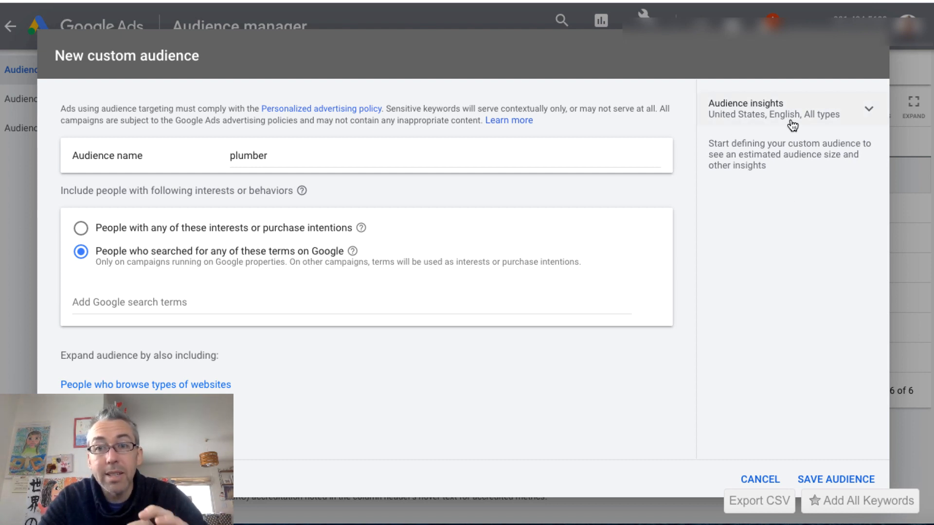
# Check the country, language and campaign type settings of the audience insights
pyautogui.click(871, 115)
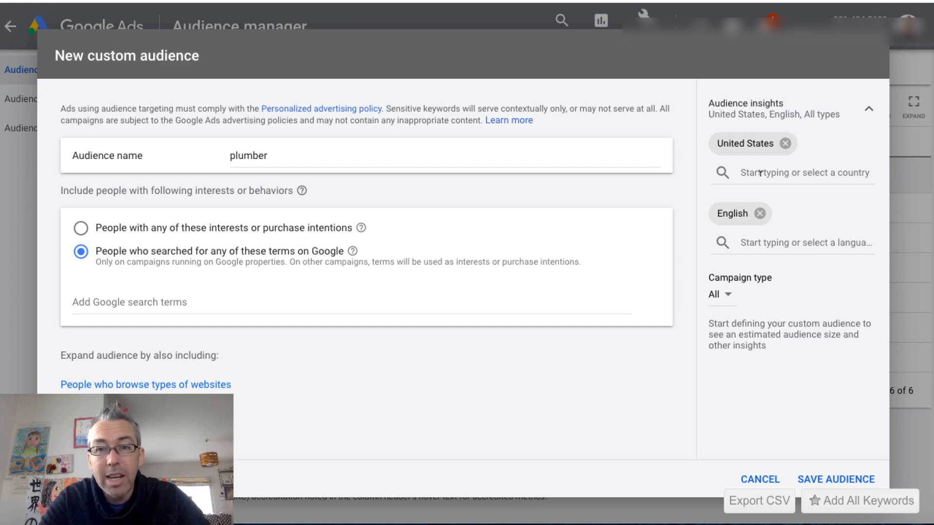
pyautogui.click(870, 111)
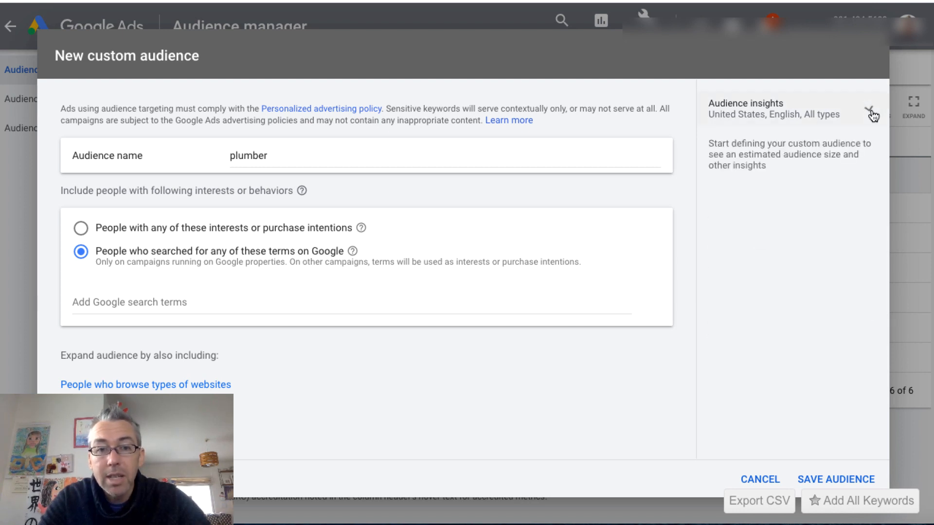
# Look up term ideas for "emergency plumber" and add "emergency plumber service near me" and "24 hour plumbing service near me"
pyautogui.click(291, 299)
pyautogui.write('emergency')
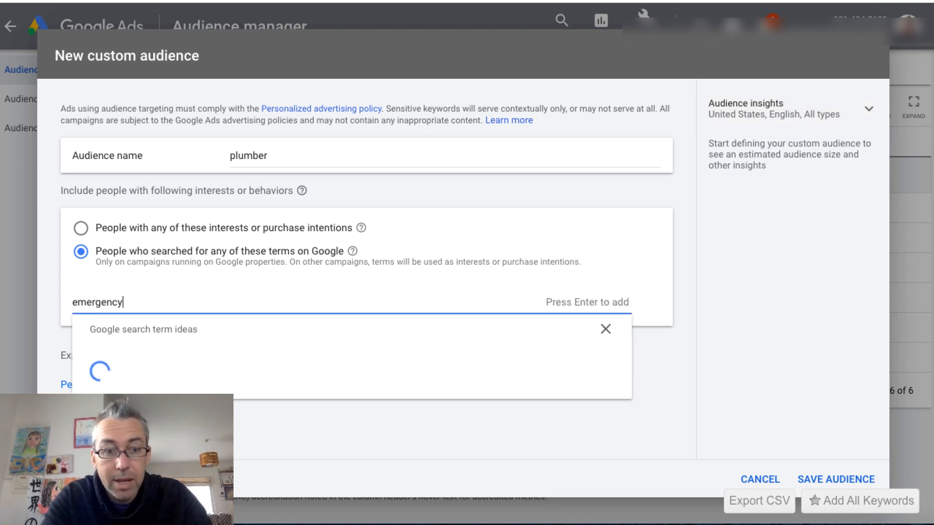
pyautogui.write(' plumbr')
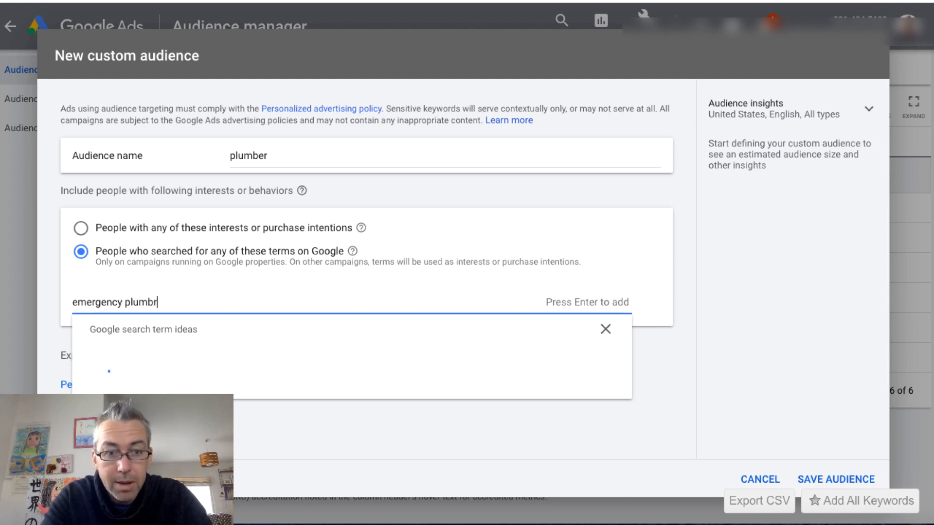
pyautogui.press('BackSpace')
pyautogui.write('er')
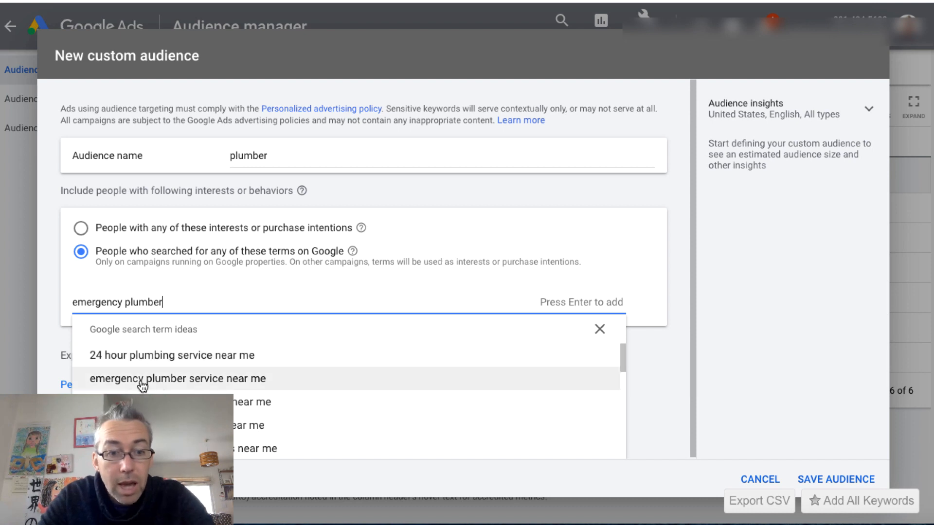
pyautogui.click(190, 379)
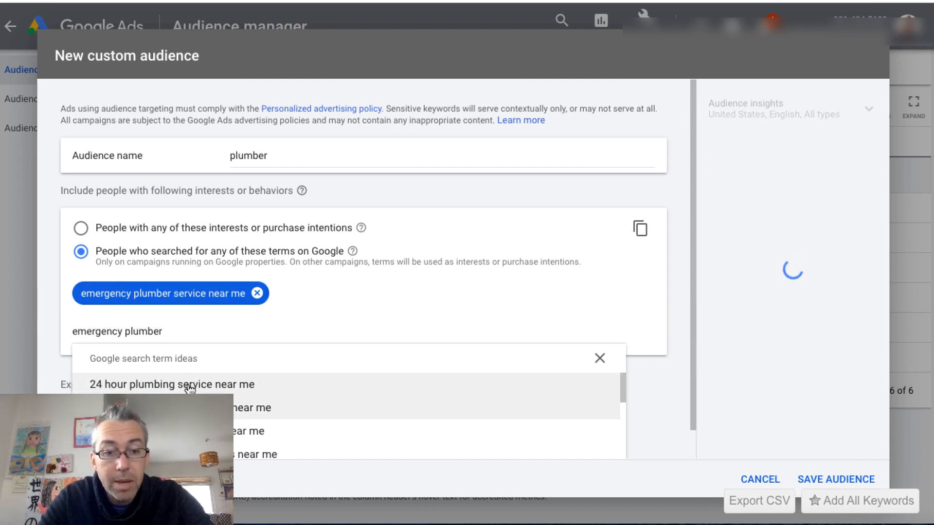
pyautogui.click(190, 385)
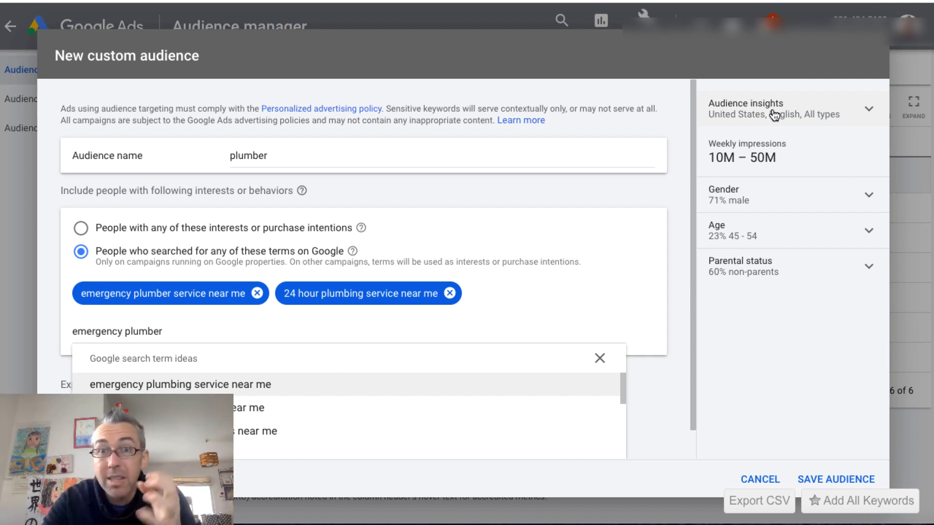
# Add the suggested terms "24 hour plumber around me", "24 hour emergency plumbing near me", "24 hour plumbers near me" and "24hr emergency plumber near me"
pyautogui.scroll(-1, 229, 389)
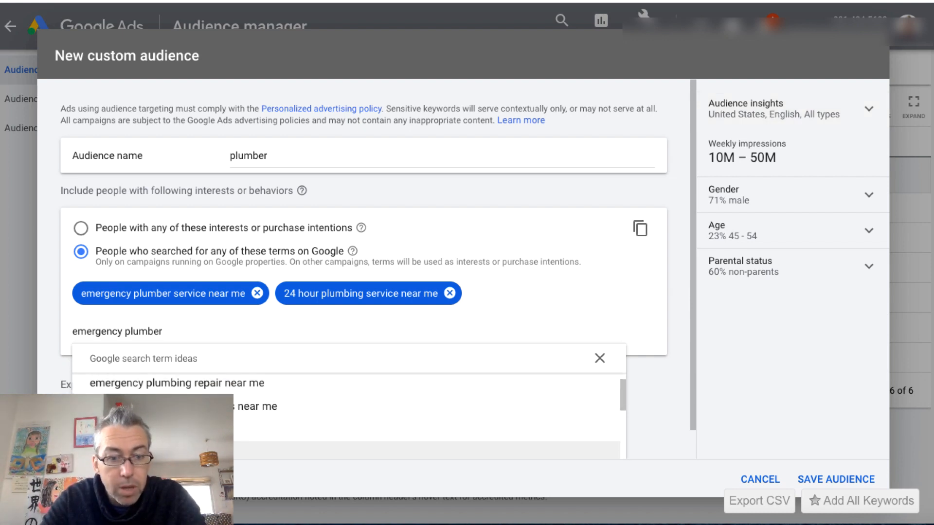
pyautogui.click(205, 451)
pyautogui.click(204, 451)
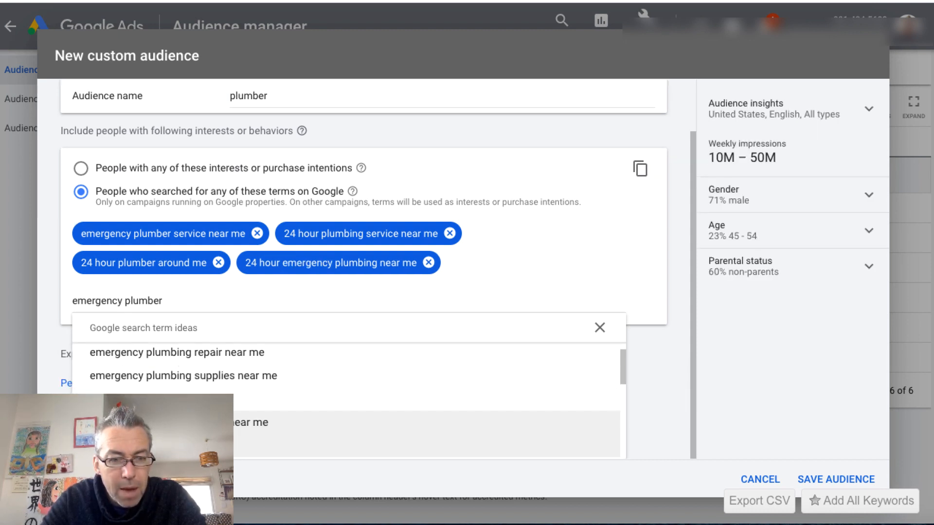
pyautogui.click(205, 448)
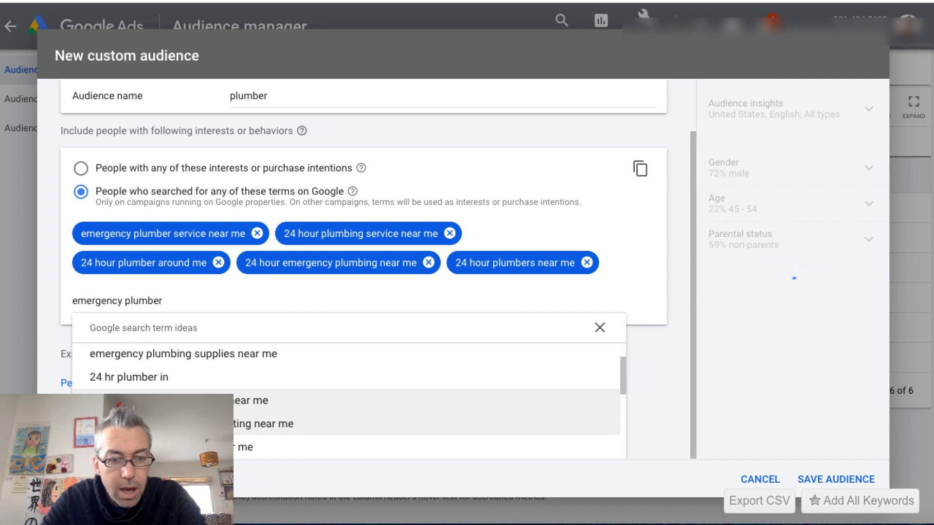
pyautogui.click(204, 447)
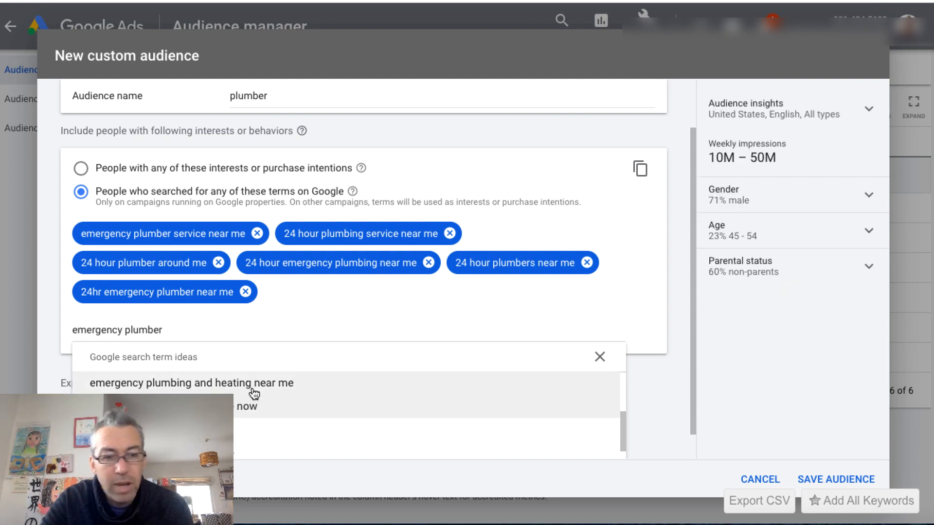
# Add the suggested terms "cheap emergency plumber near me", "24 emergency plumber near me", "24hr plumbers near me" and "urgent plumber near me"
pyautogui.scroll(-1, 268, 415)
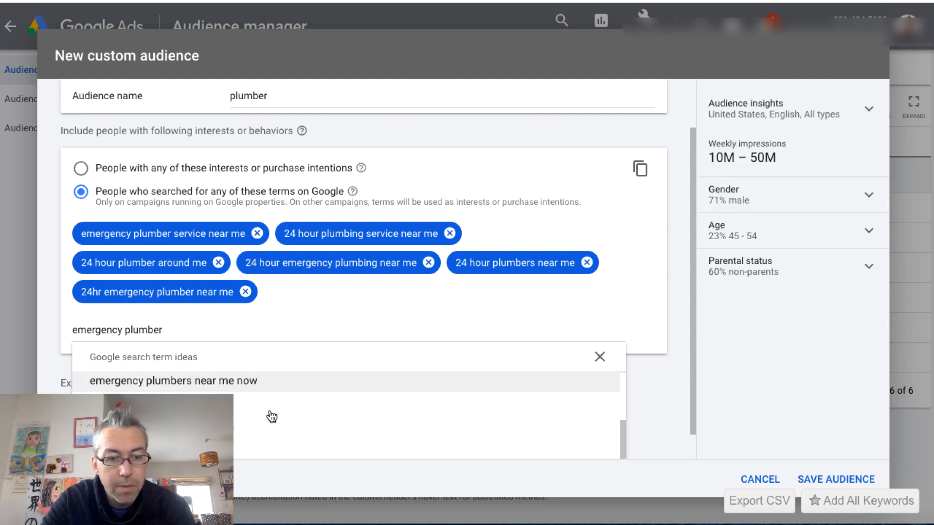
pyautogui.scroll(-3, 270, 416)
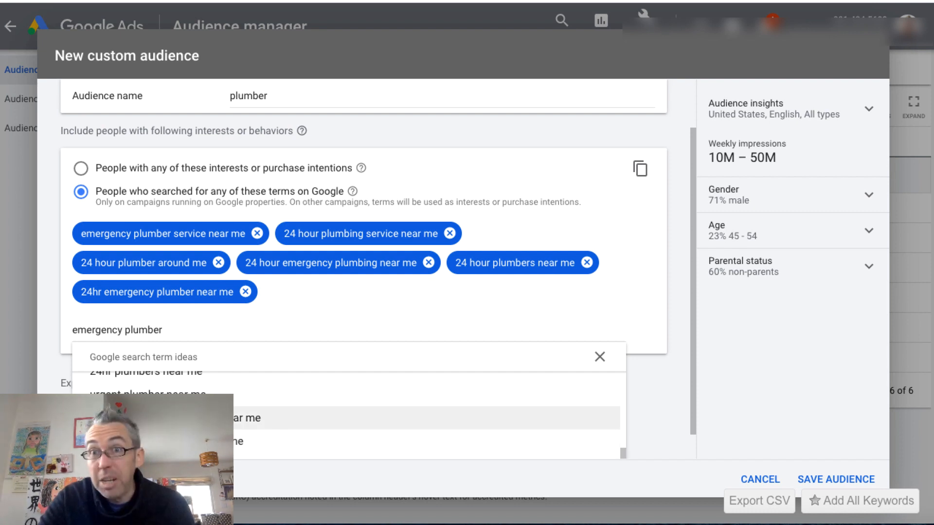
pyautogui.click(267, 418)
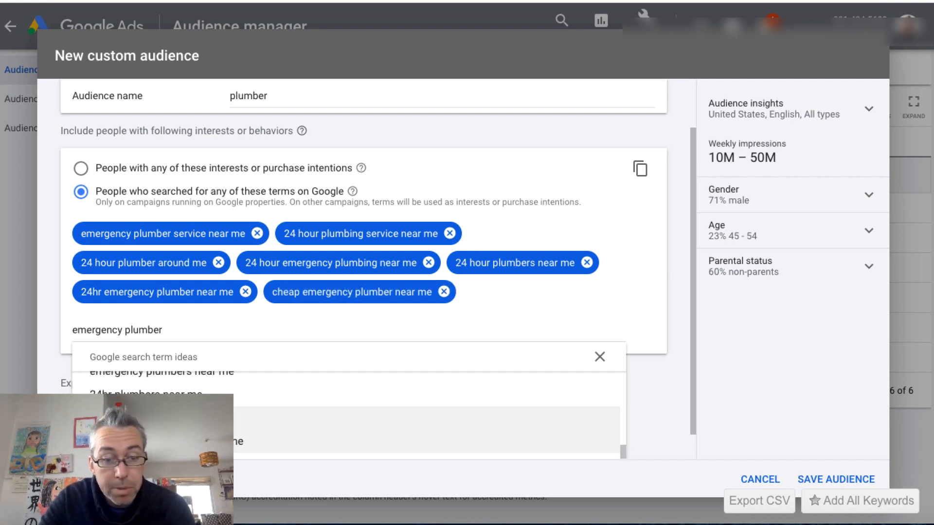
pyautogui.click(268, 439)
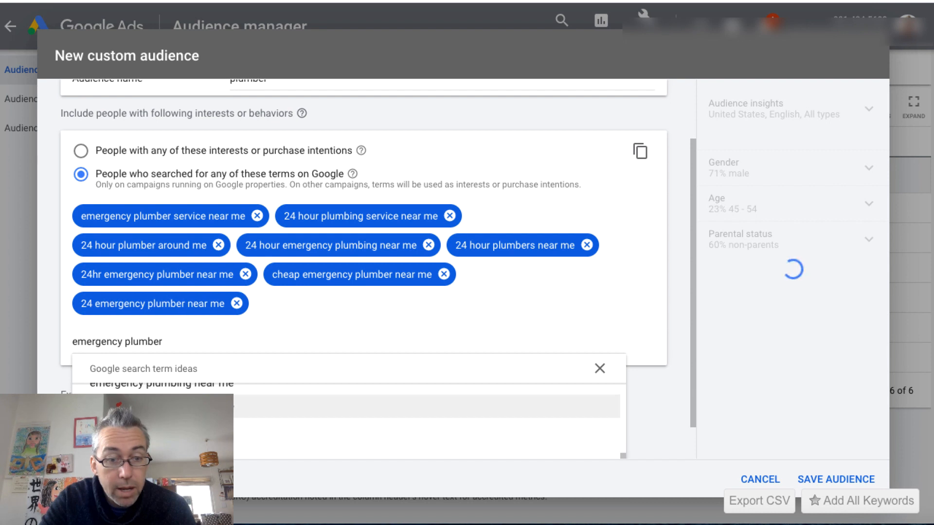
pyautogui.click(267, 433)
pyautogui.click(267, 441)
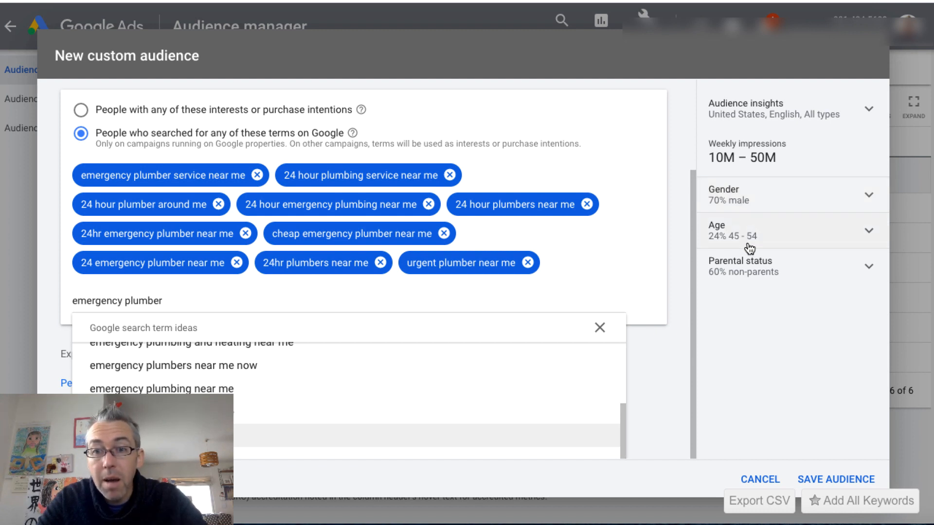
# View the age breakdown in the audience insights and save the custom audience
pyautogui.click(870, 233)
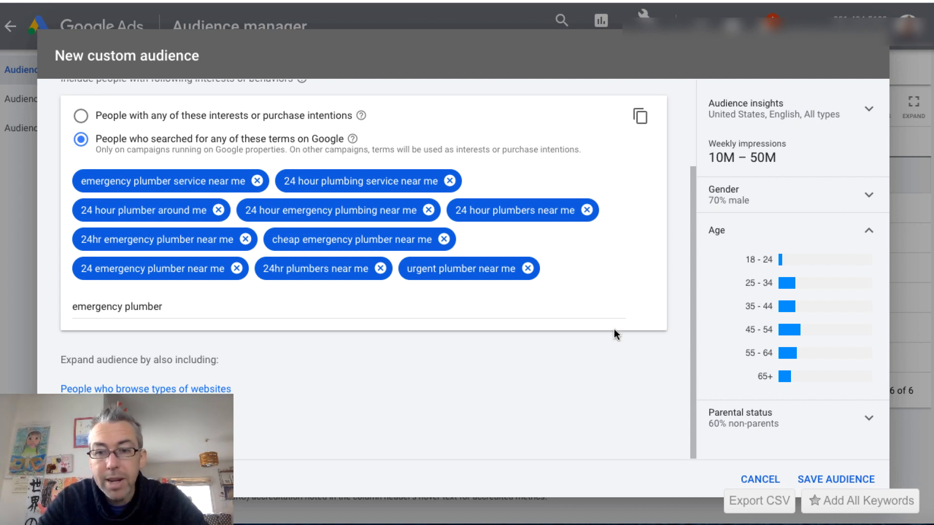
pyautogui.click(812, 480)
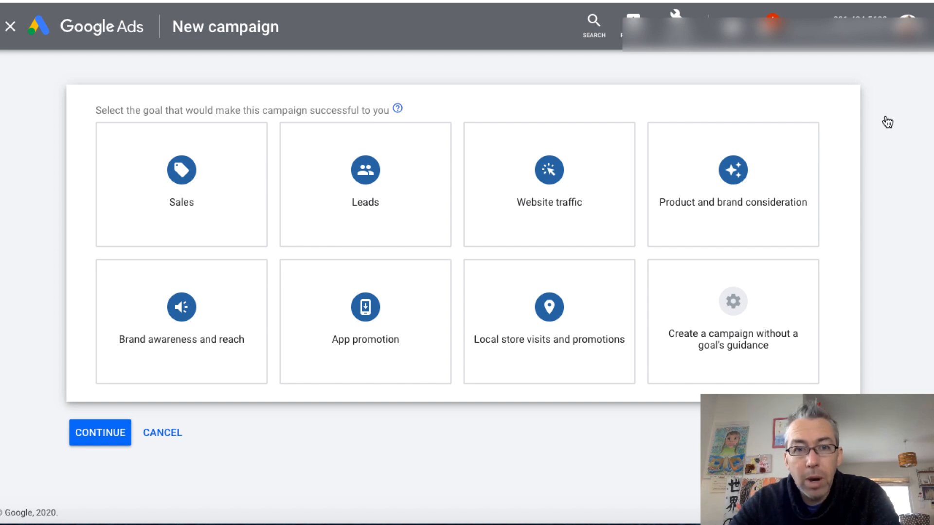
# Start a campaign without a goal's guidance, using the Video type and the Custom video campaign subtype
pyautogui.click(397, 193)
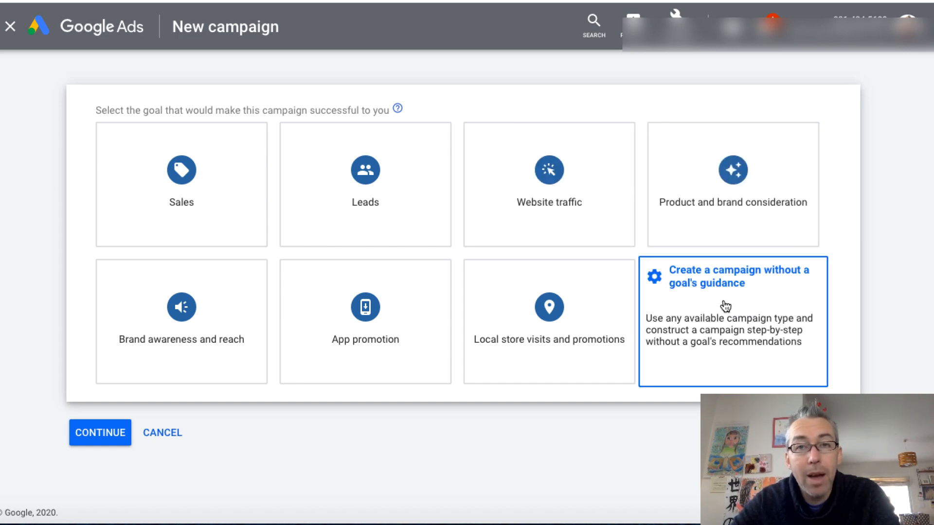
pyautogui.click(751, 316)
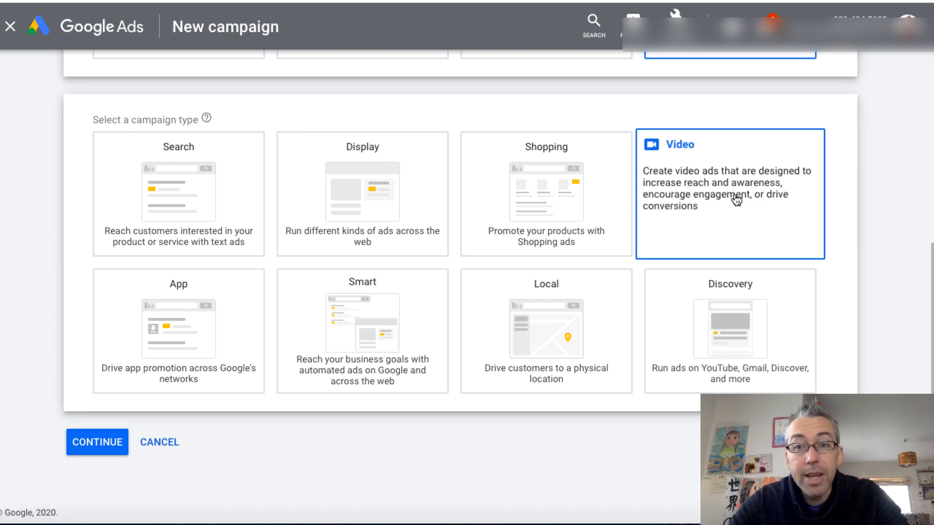
pyautogui.click(735, 199)
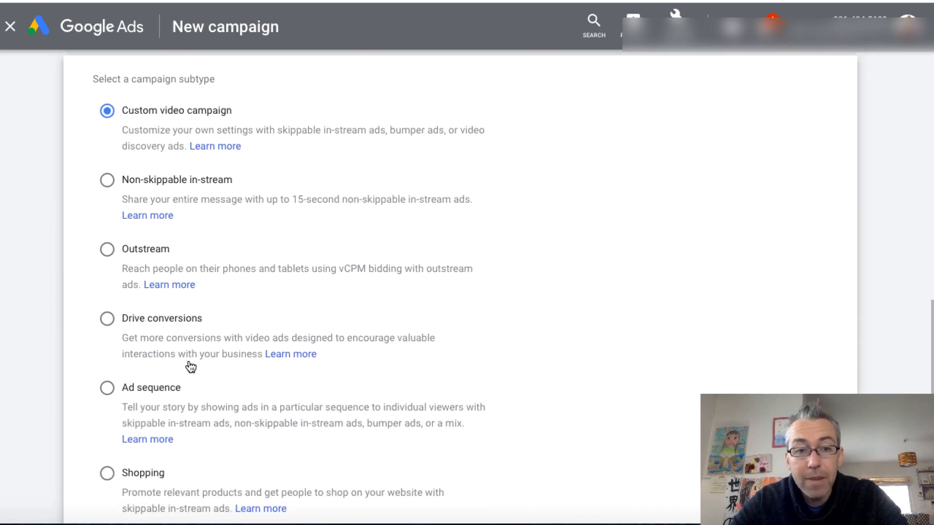
pyautogui.scroll(-2, 204, 375)
pyautogui.click(102, 483)
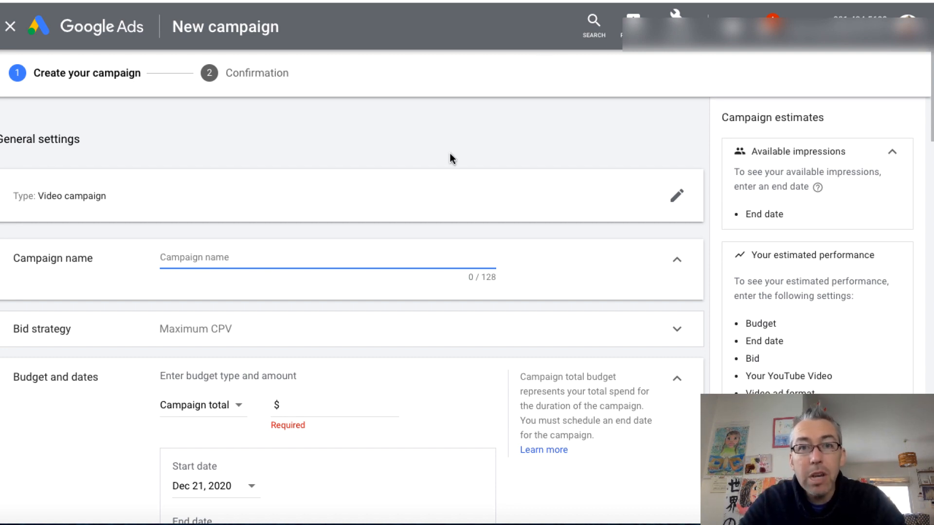
# Name the campaign "plumber" and give it a daily budget of $10.00
pyautogui.write('plumber')
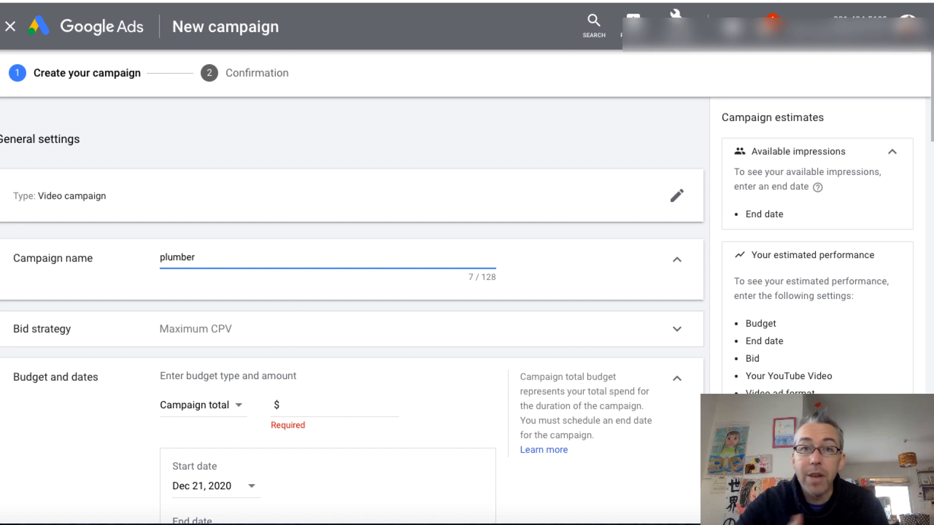
pyautogui.scroll(-2, 384, 392)
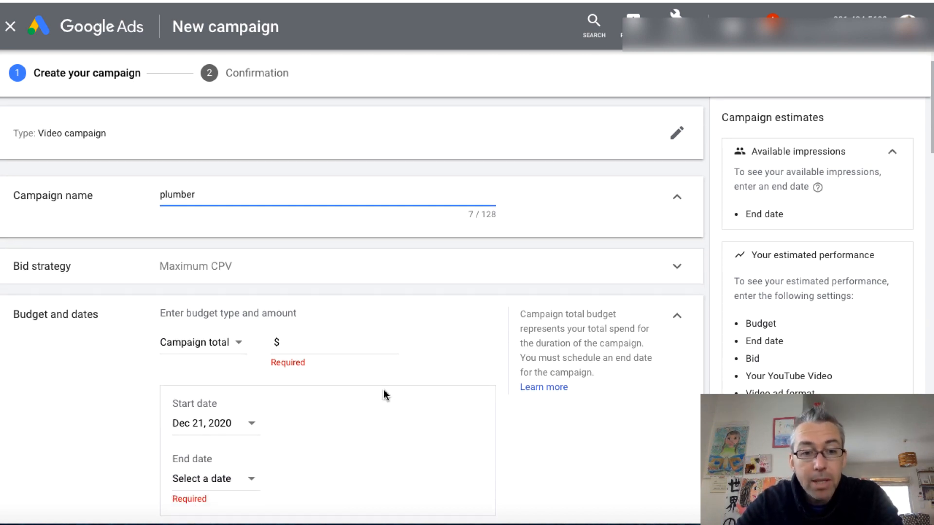
pyautogui.click(242, 353)
pyautogui.click(219, 367)
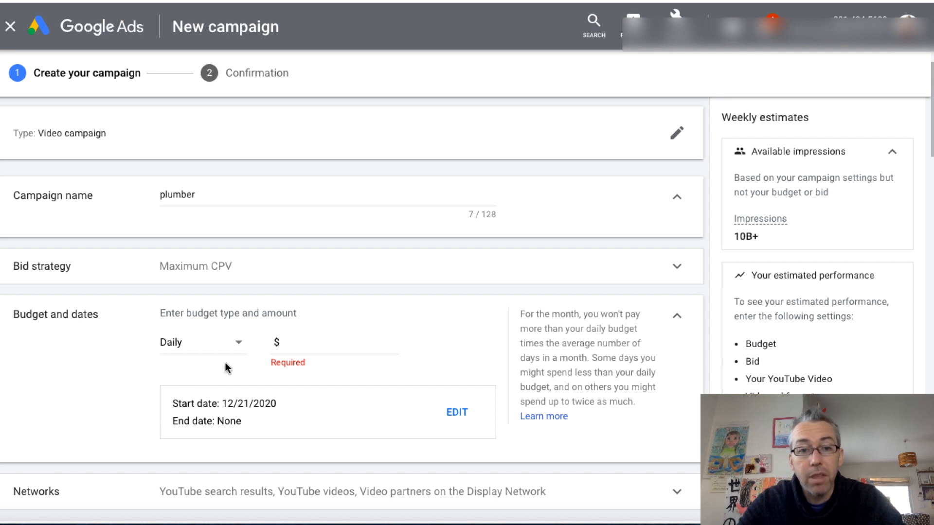
pyautogui.click(366, 342)
pyautogui.write('10.00')
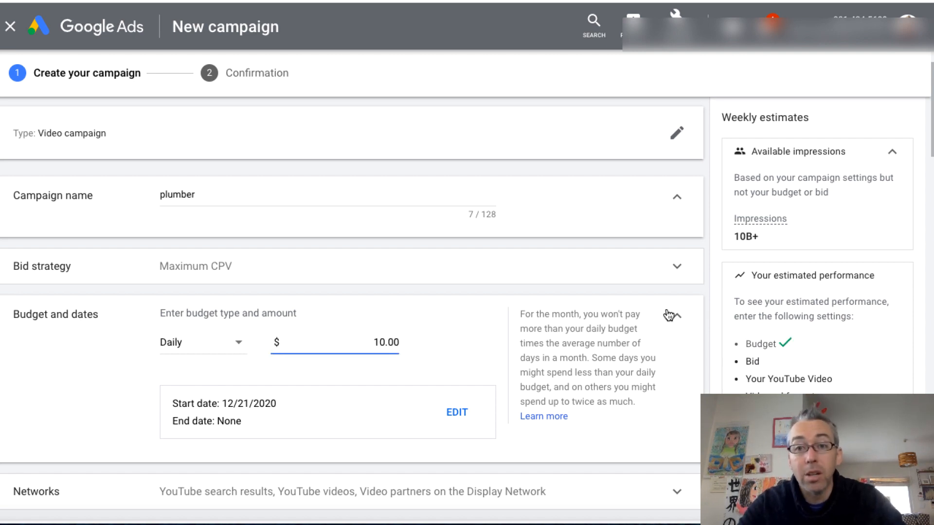
# Exclude video partners on the Display Network from the campaign's networks
pyautogui.scroll(-3, 696, 404)
pyautogui.click(678, 342)
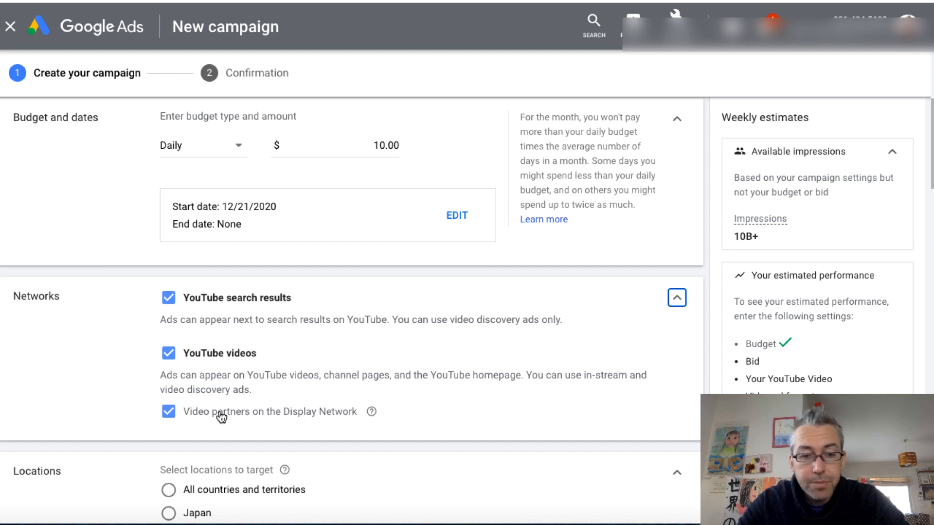
pyautogui.click(168, 413)
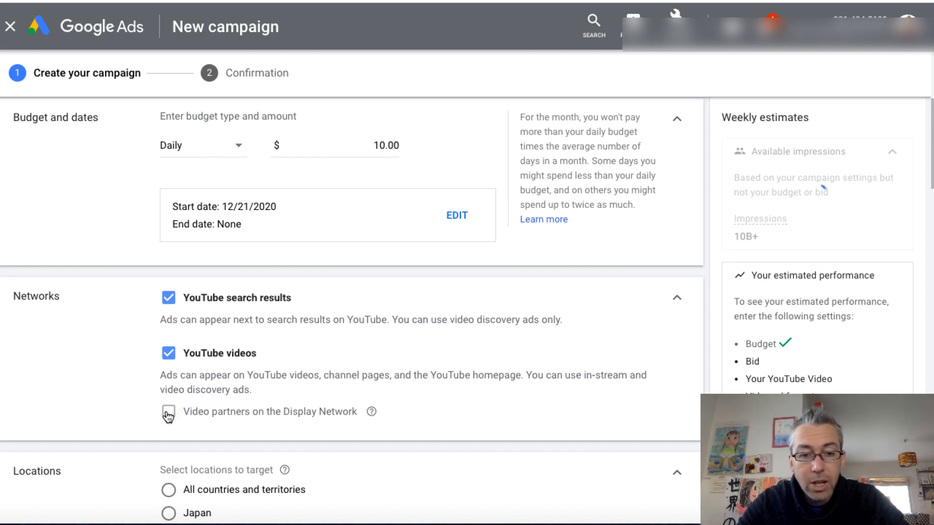
pyautogui.click(677, 298)
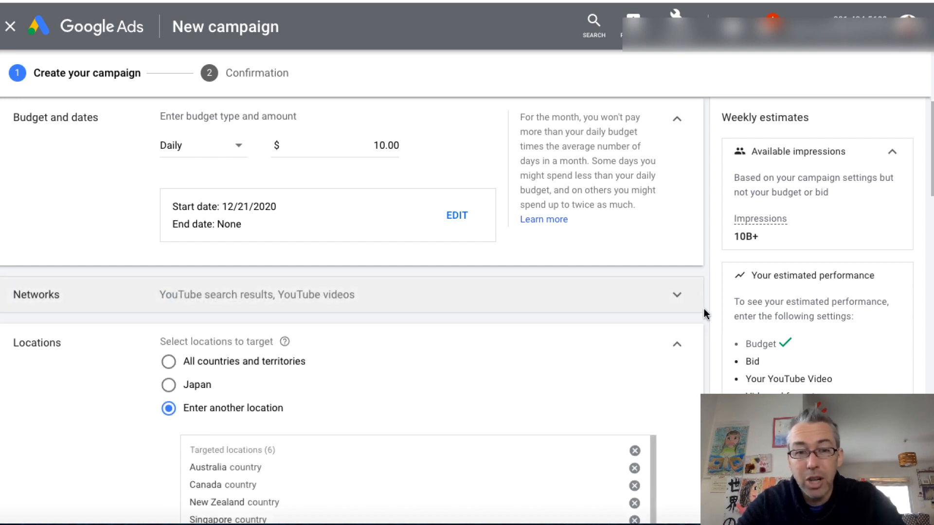
# Clear all preset target countries and target the city of San Diego, California, United States
pyautogui.scroll(-2, 704, 312)
pyautogui.scroll(-2, 704, 312)
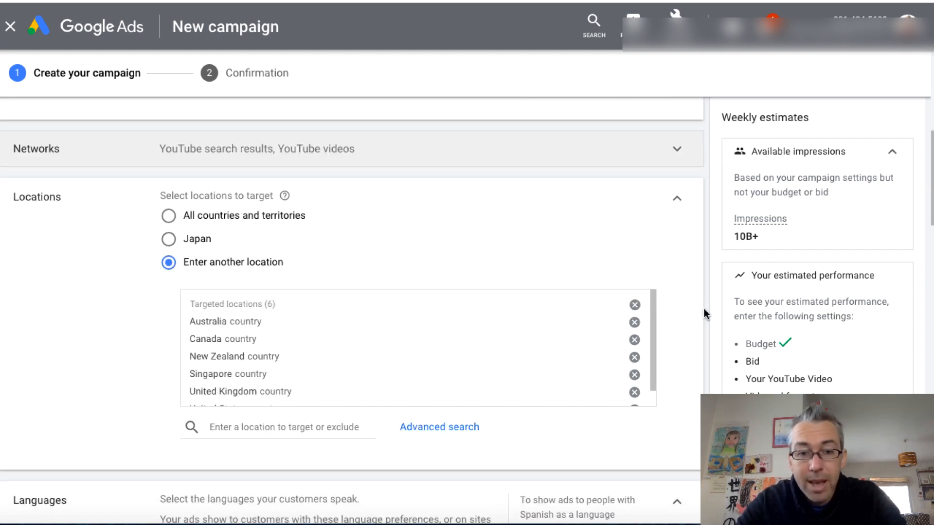
pyautogui.click(636, 305)
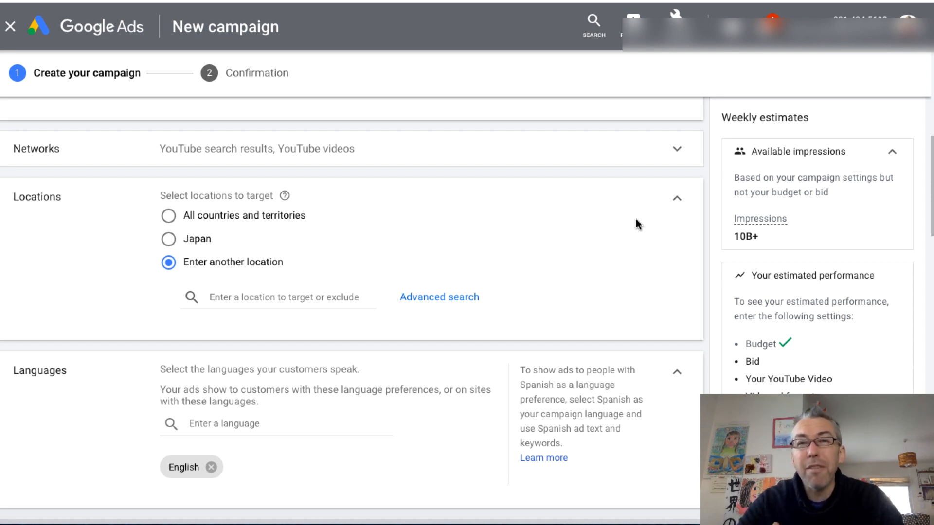
pyautogui.click(286, 292)
pyautogui.write('san')
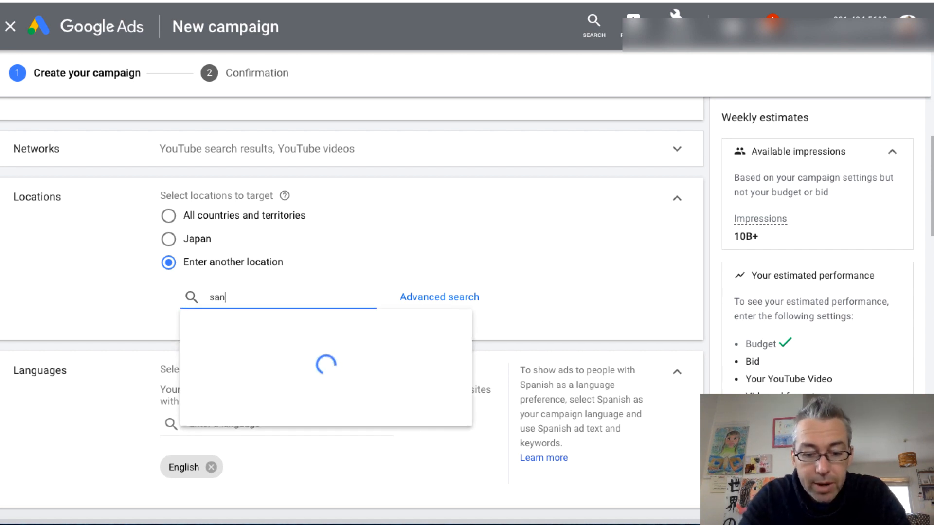
pyautogui.write(' diego')
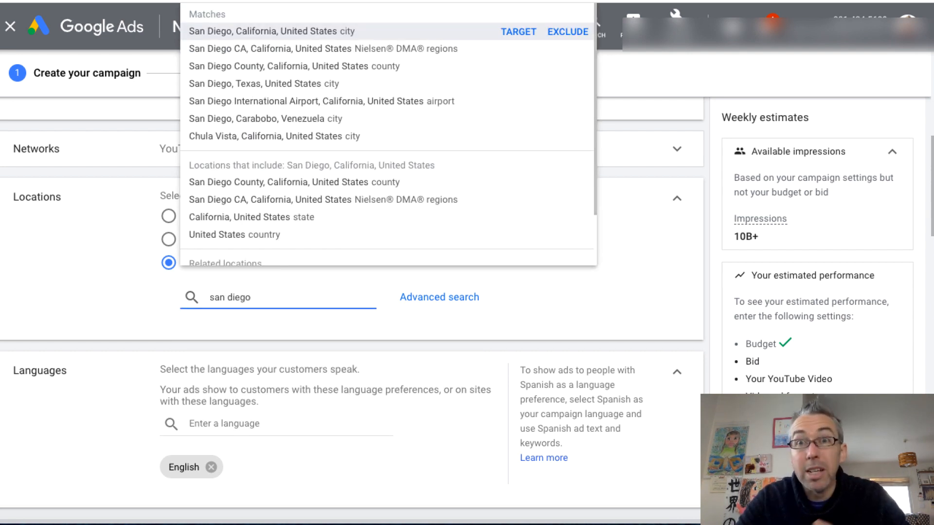
pyautogui.click(514, 33)
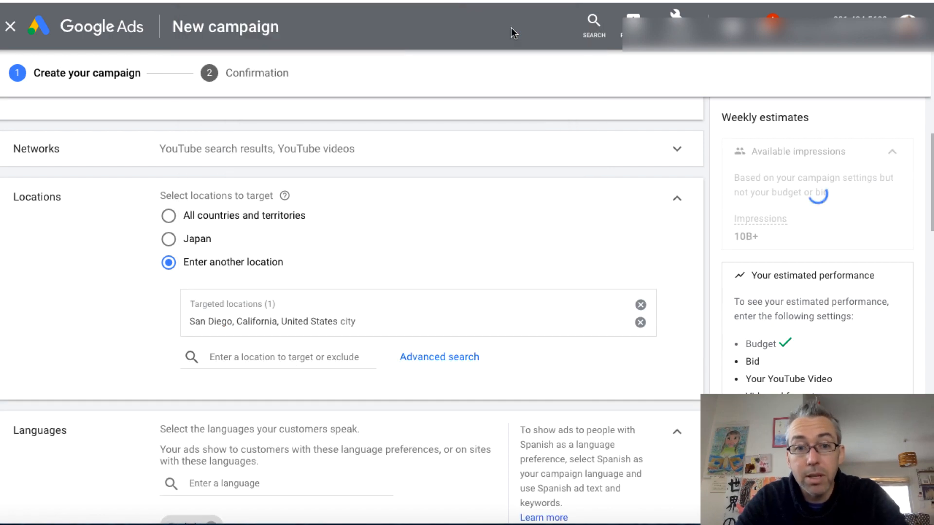
# Switch the advanced location search to radius targeting and set the radius to 10 km
pyautogui.click(435, 356)
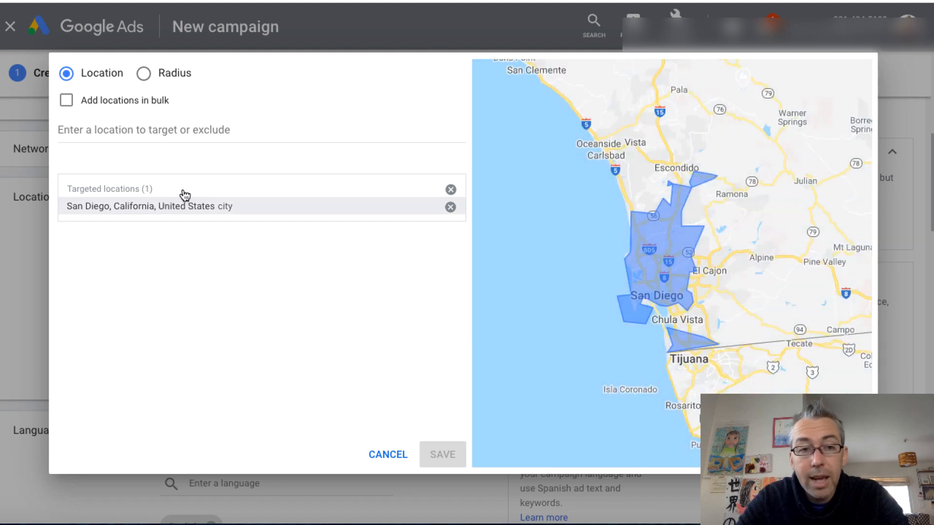
pyautogui.click(146, 77)
pyautogui.click(455, 136)
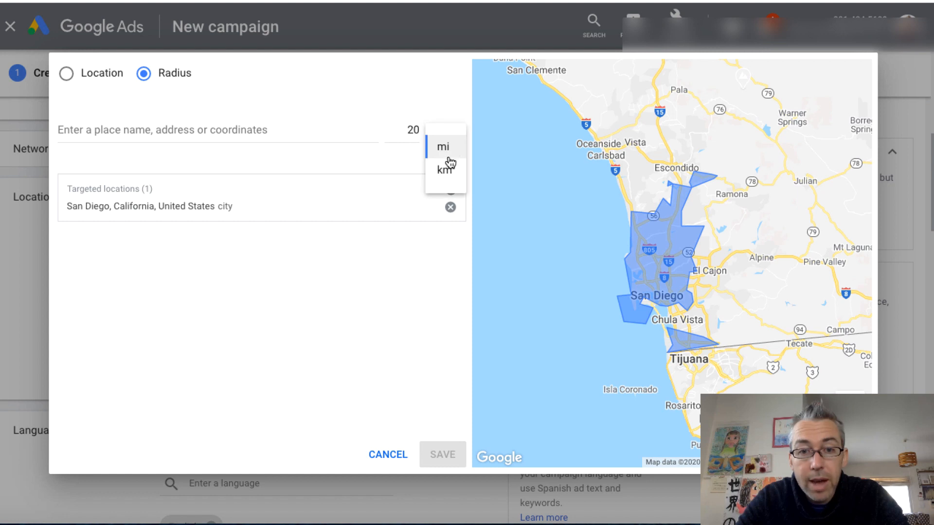
pyautogui.click(445, 170)
pyautogui.click(413, 130)
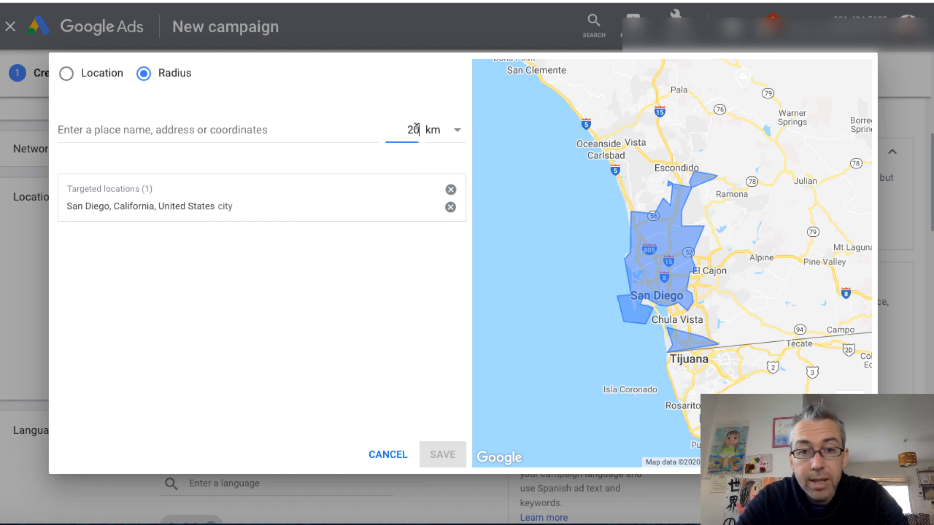
pyautogui.doubleClick(411, 129)
pyautogui.write('5')
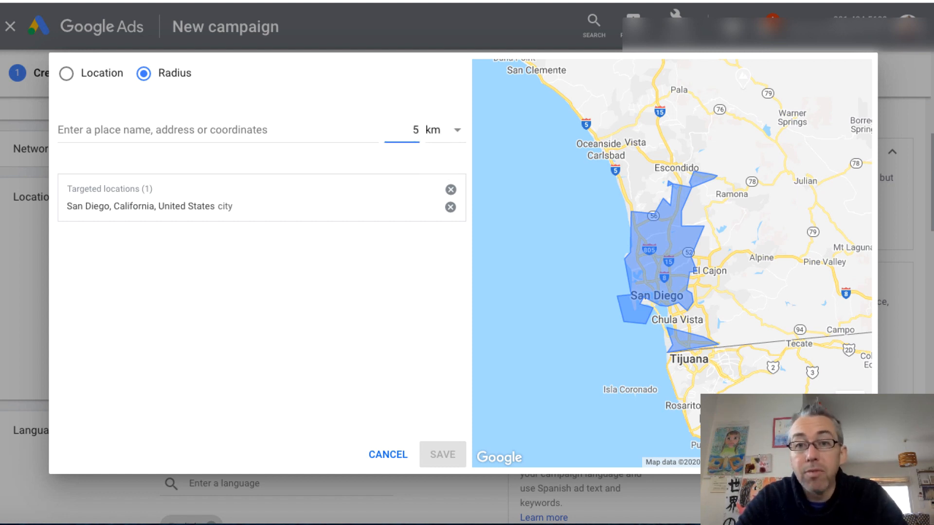
pyautogui.press('BackSpace')
pyautogui.write('10')
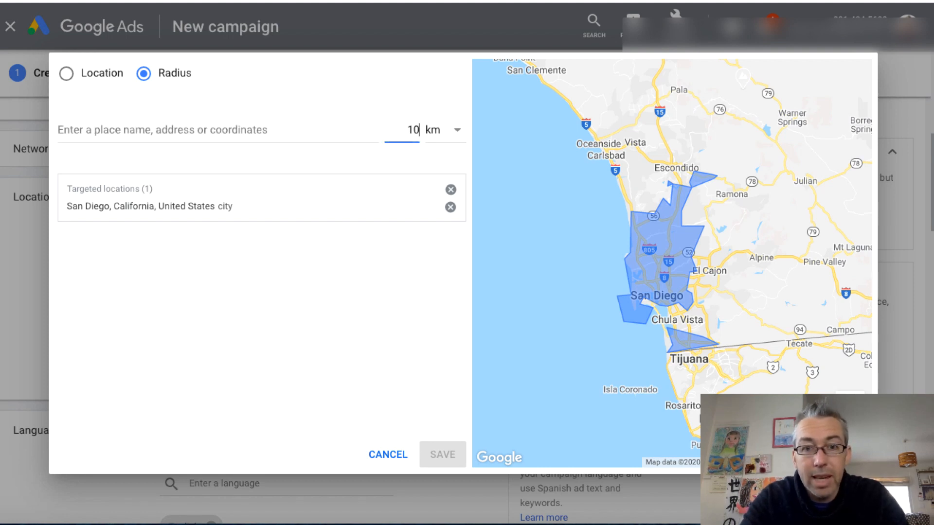
pyautogui.click(378, 352)
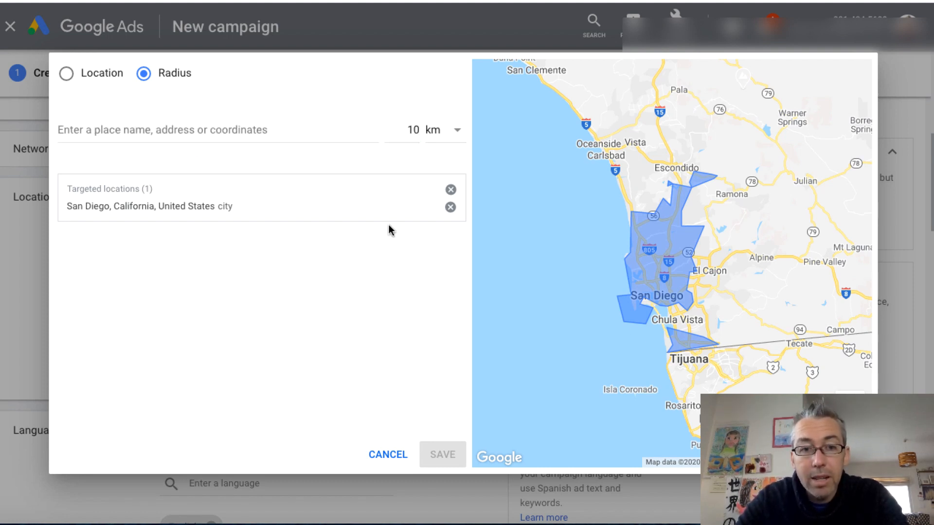
# Target the radius around San Diego, CA, USA, remove the San Diego city target and save the locations
pyautogui.click(219, 128)
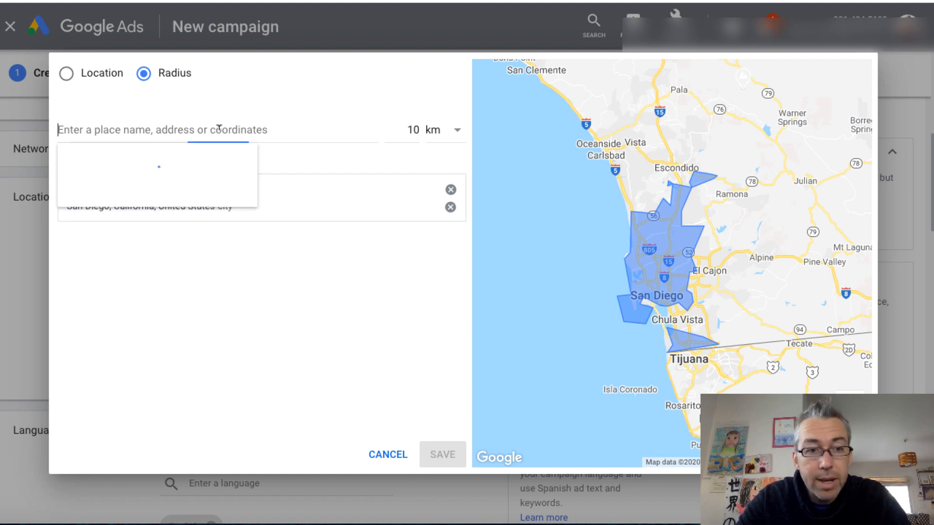
pyautogui.write('san die')
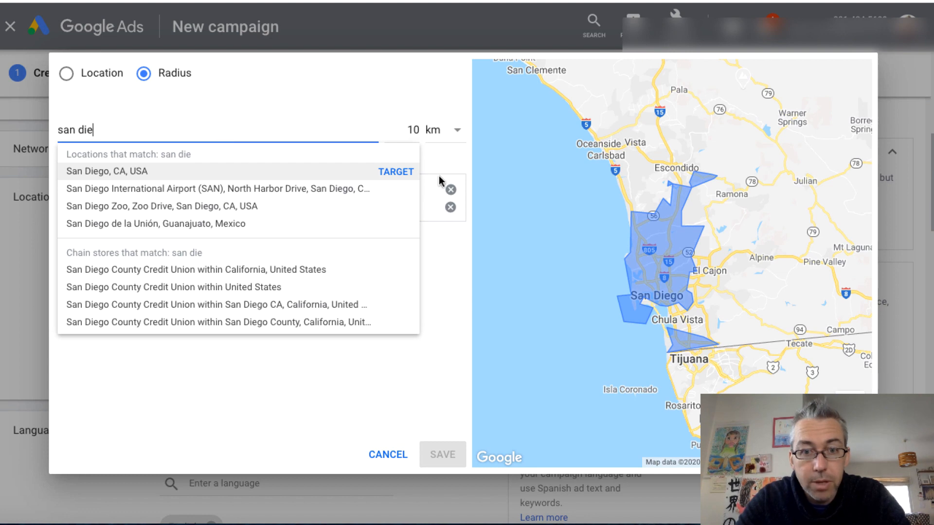
pyautogui.click(396, 171)
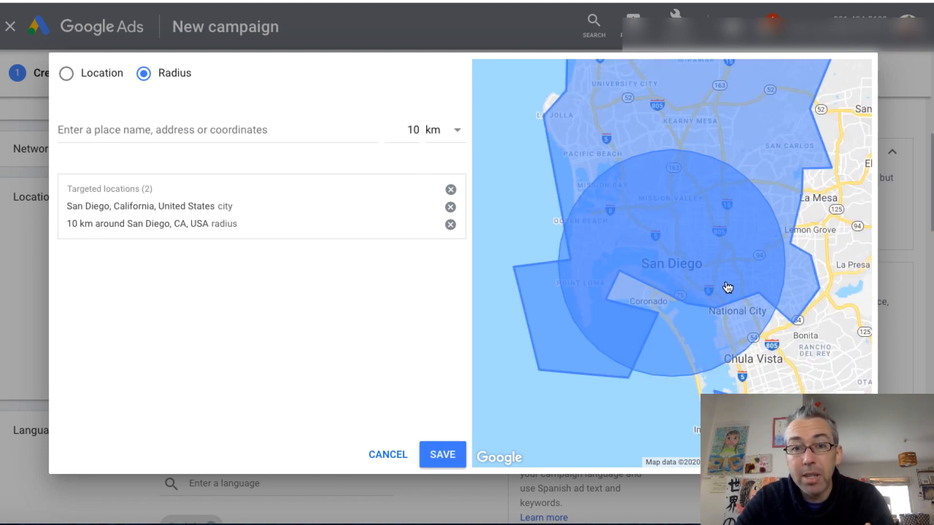
pyautogui.click(451, 207)
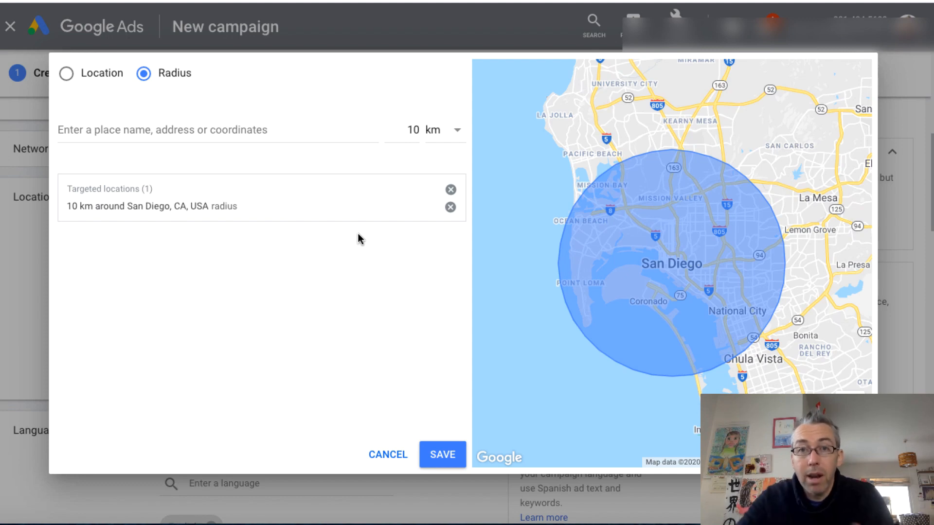
pyautogui.click(445, 455)
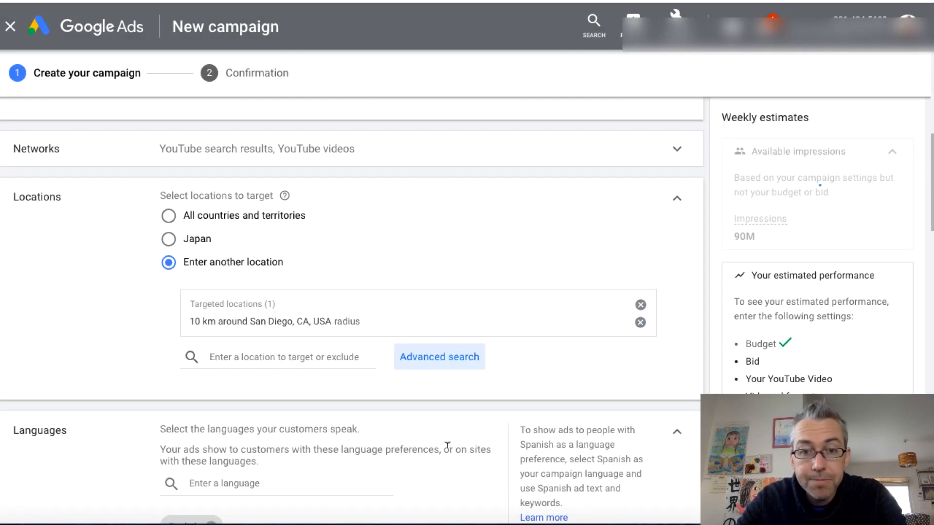
# Set specific device targeting for the campaign so that it covers only computers and mobile phones, excluding tablets and TV screens
pyautogui.scroll(-2, 86, 430)
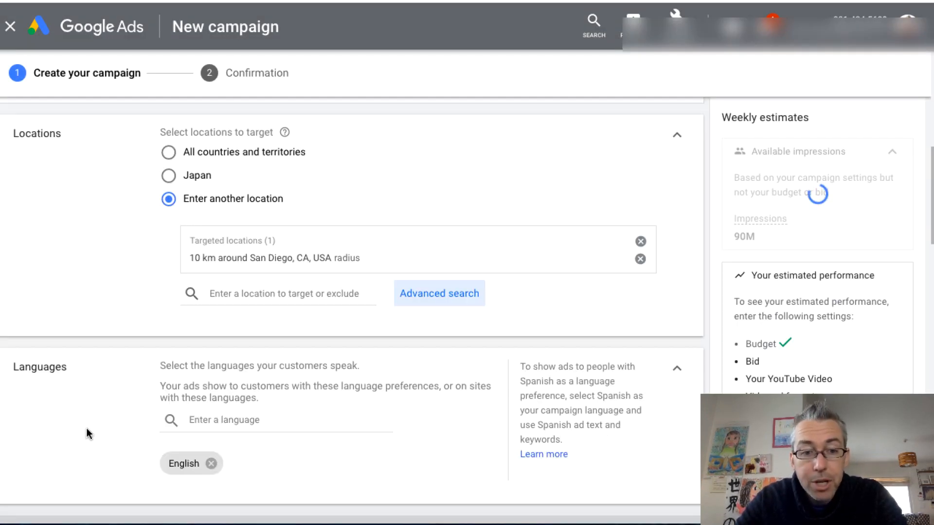
pyautogui.scroll(-1, 86, 428)
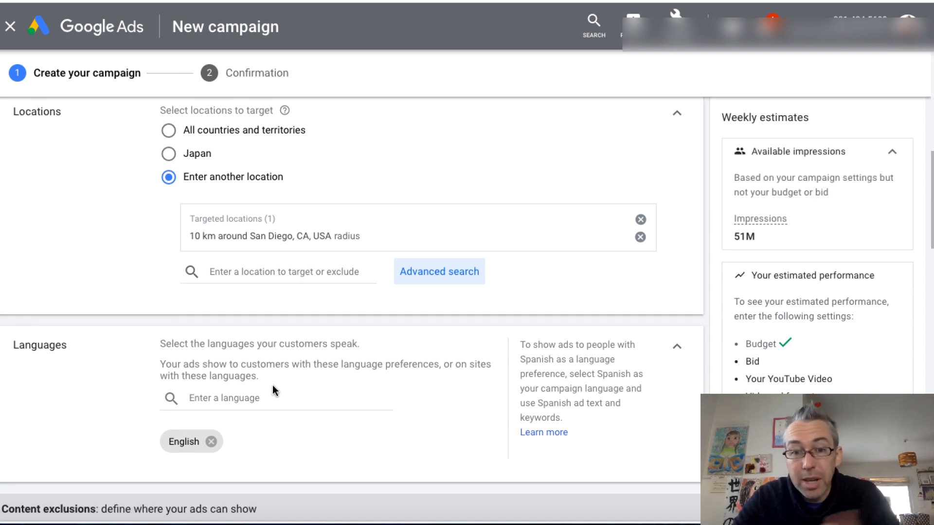
pyautogui.scroll(-4, 275, 389)
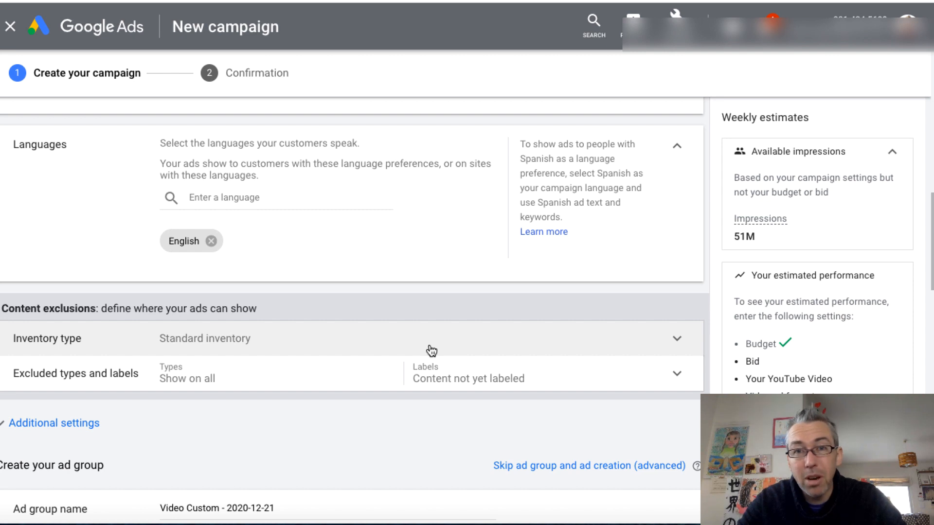
pyautogui.scroll(-2, 628, 341)
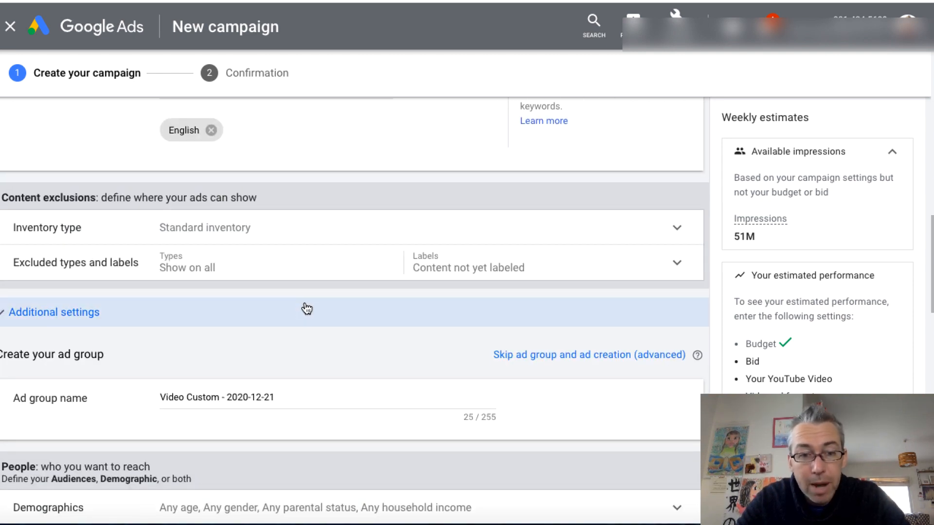
pyautogui.click(306, 309)
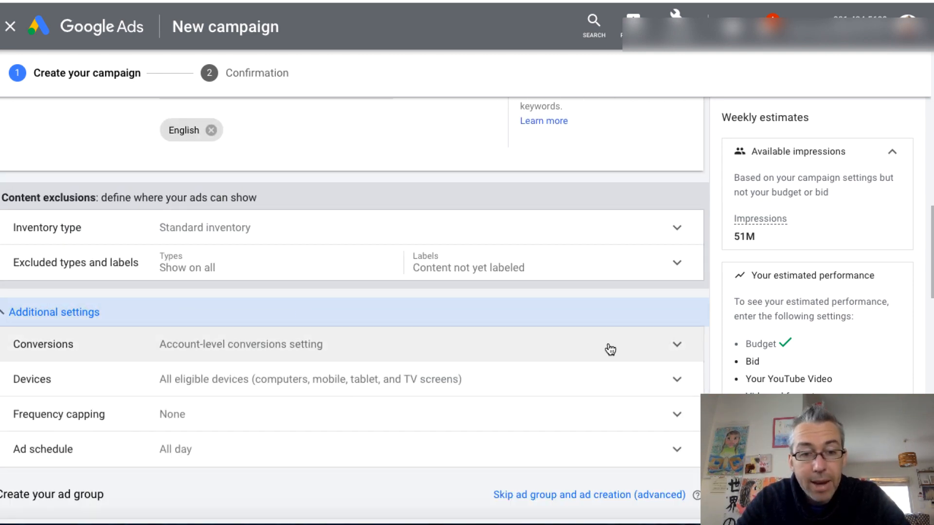
pyautogui.click(678, 381)
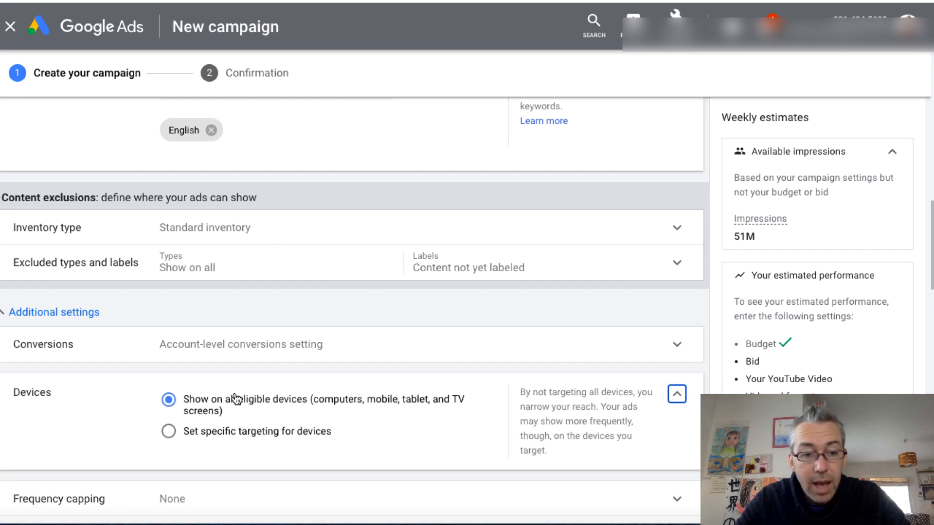
pyautogui.click(168, 431)
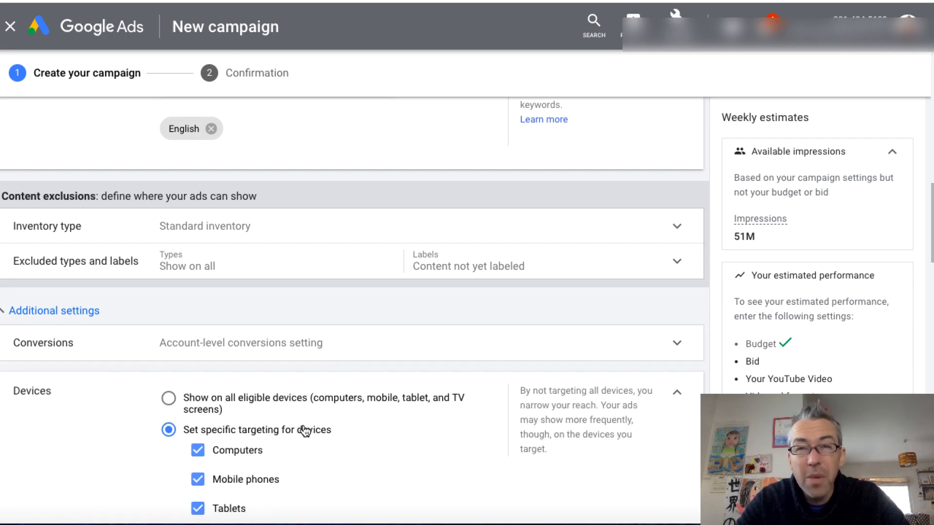
pyautogui.scroll(-2, 304, 431)
pyautogui.click(197, 432)
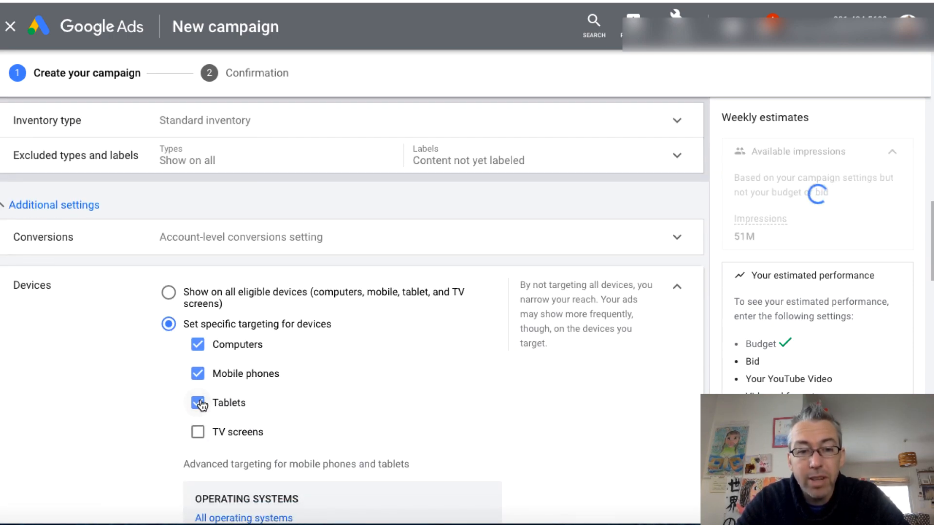
pyautogui.click(198, 403)
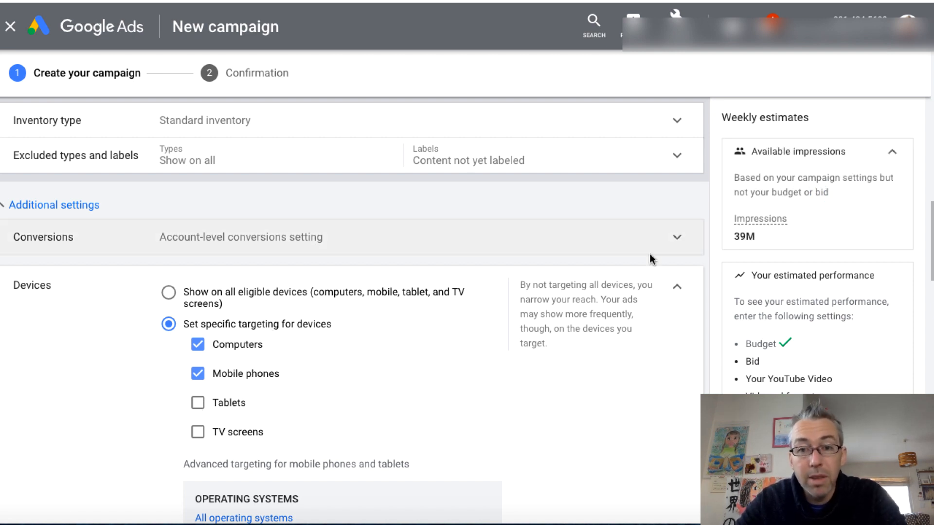
pyautogui.click(675, 288)
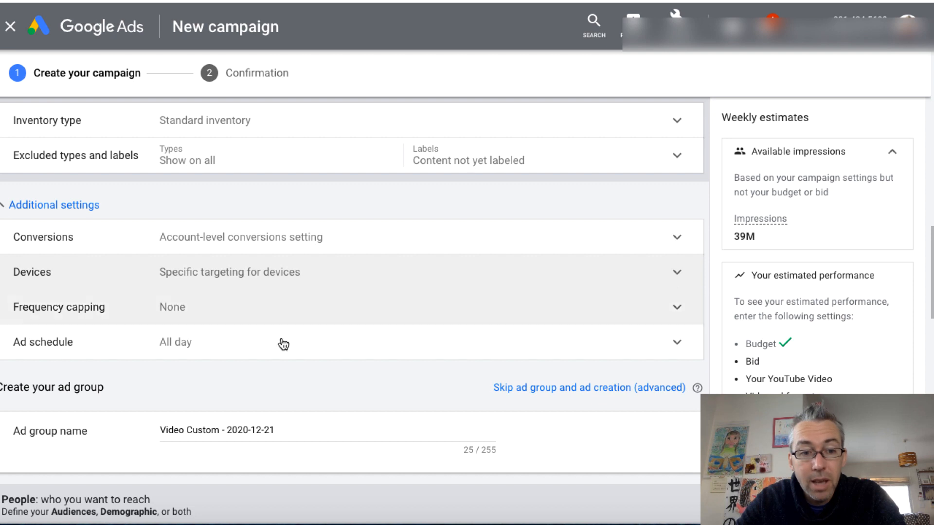
# Exclude the Female gender and the 18 - 24 age range from the ad group's demographic targeting
pyautogui.scroll(-5, 349, 372)
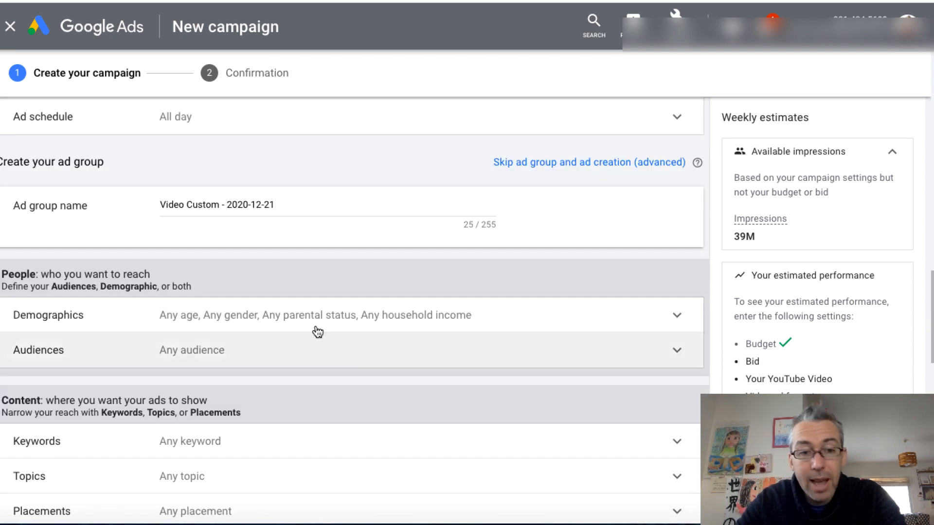
pyautogui.click(315, 322)
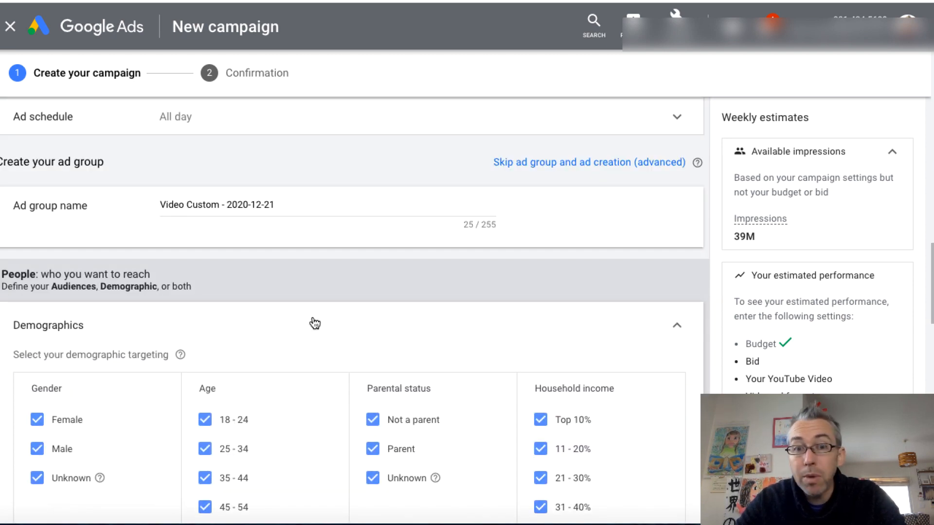
pyautogui.scroll(-1, 312, 321)
pyautogui.scroll(-1, 312, 317)
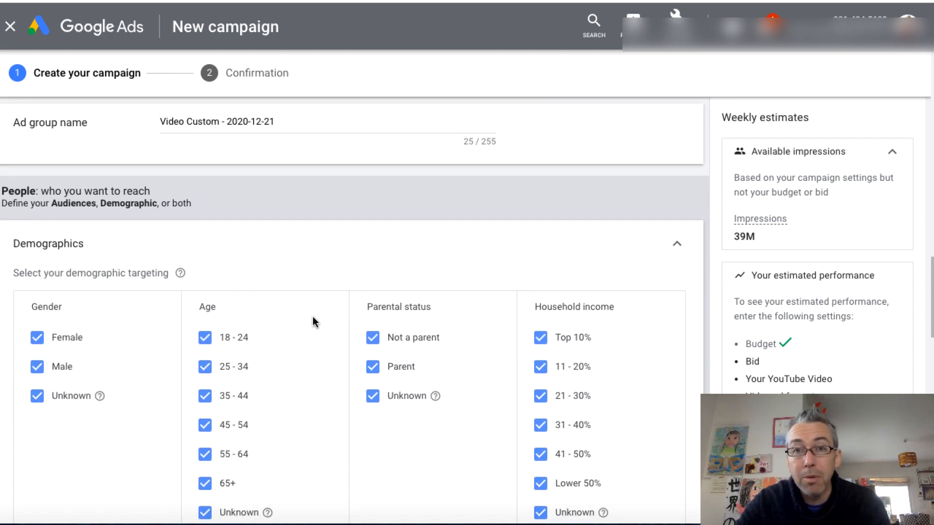
pyautogui.click(37, 340)
pyautogui.click(205, 342)
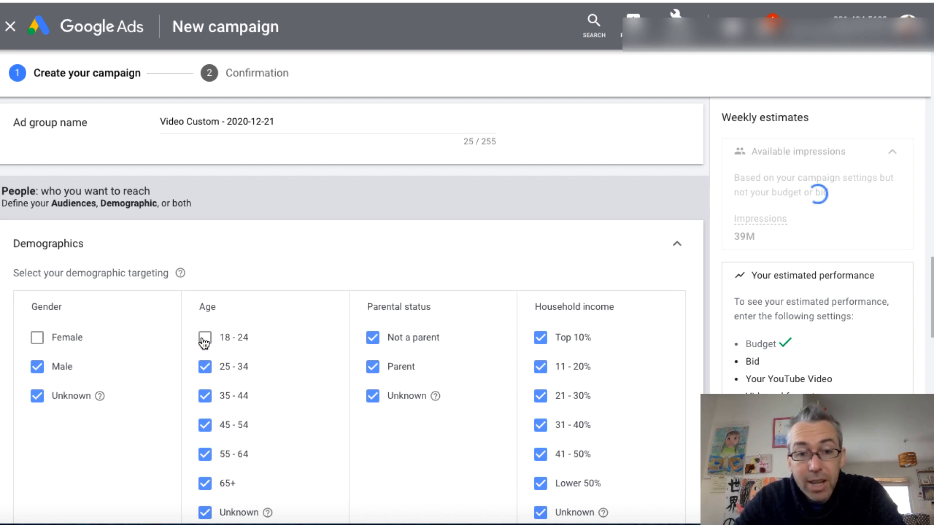
pyautogui.scroll(-2, 525, 380)
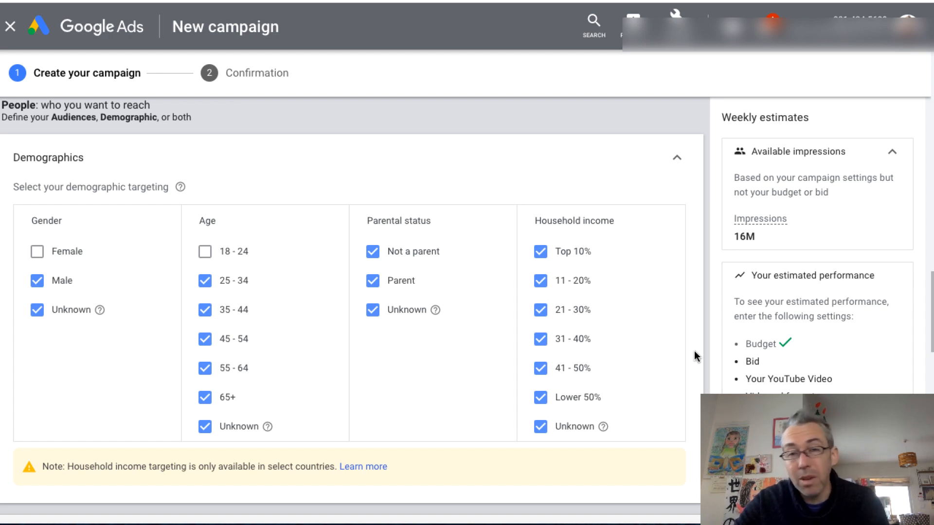
# Target the "plumber" audience from the existing custom audiences in the ad group
pyautogui.scroll(-5, 694, 351)
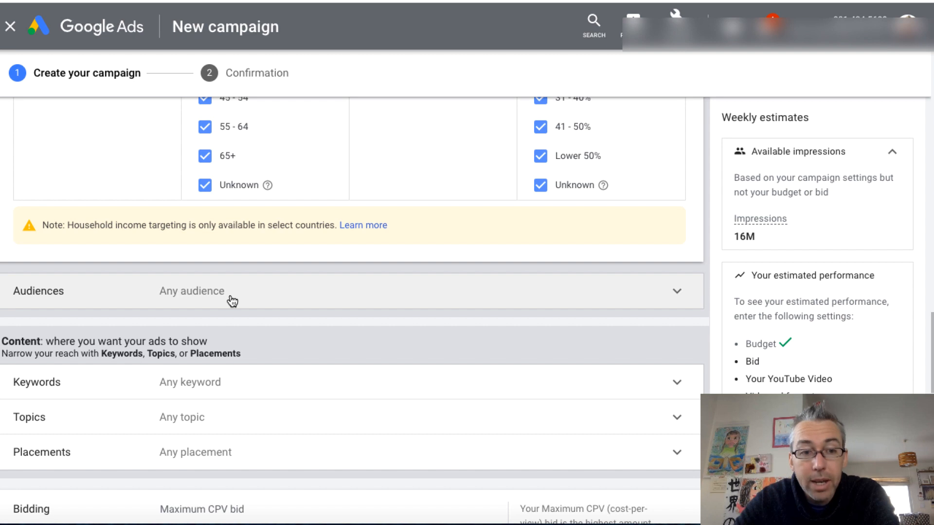
pyautogui.click(232, 302)
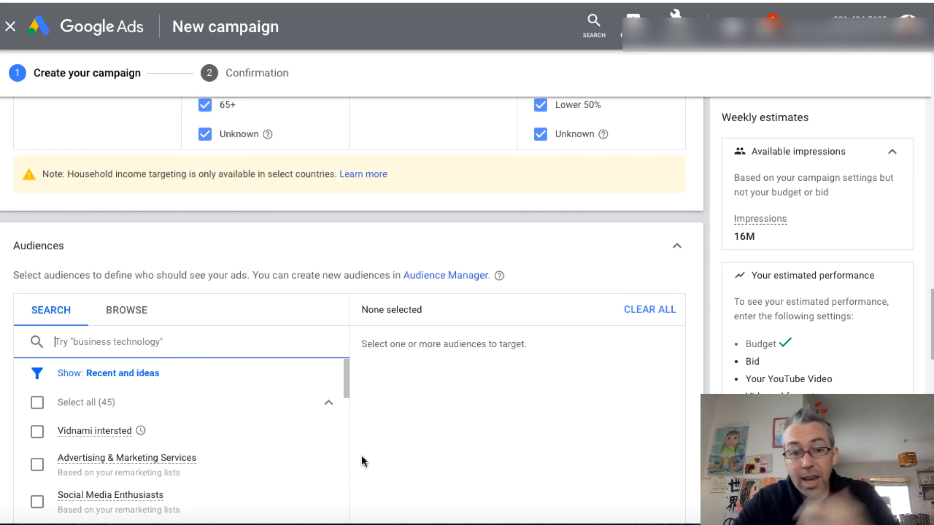
pyautogui.click(127, 314)
pyautogui.scroll(-3, 344, 376)
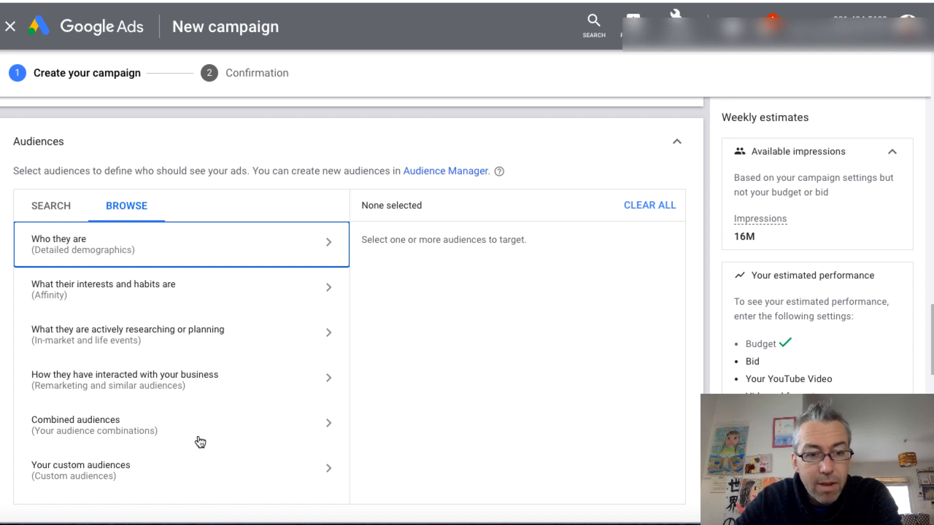
pyautogui.click(91, 470)
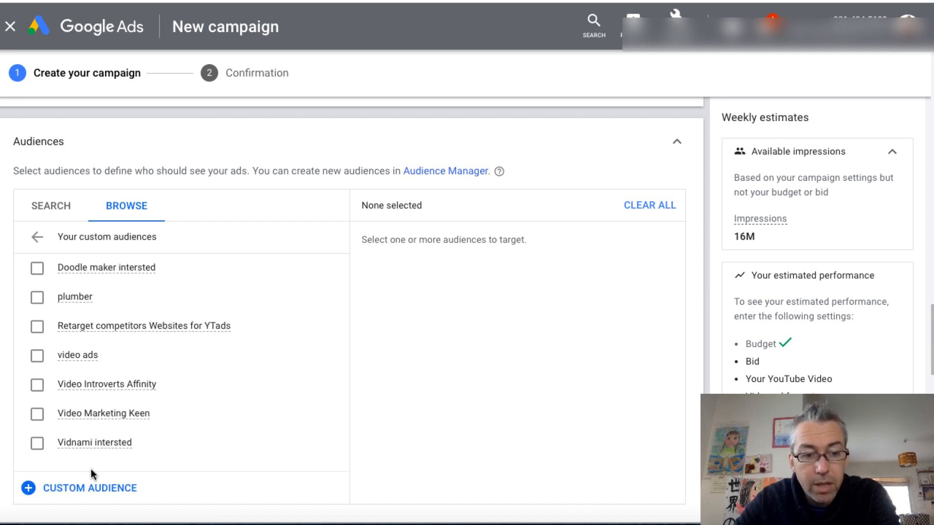
pyautogui.click(37, 297)
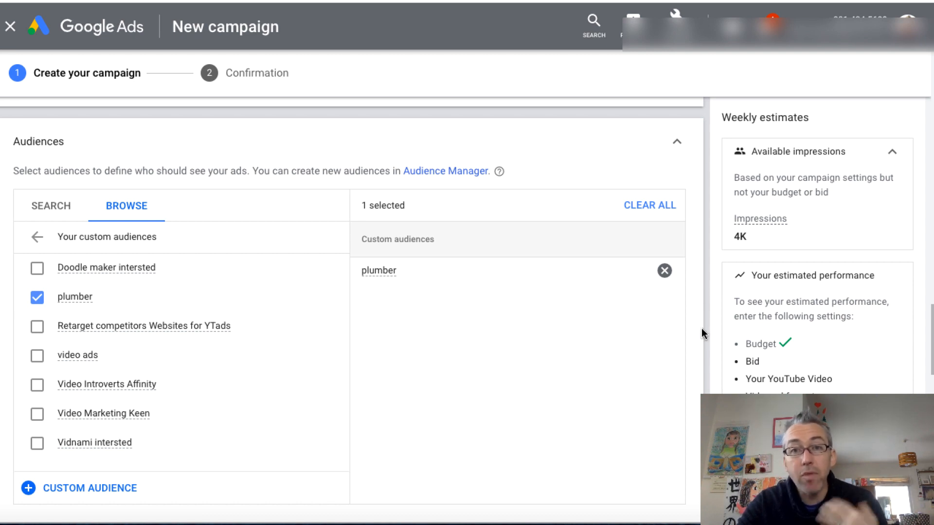
pyautogui.click(678, 143)
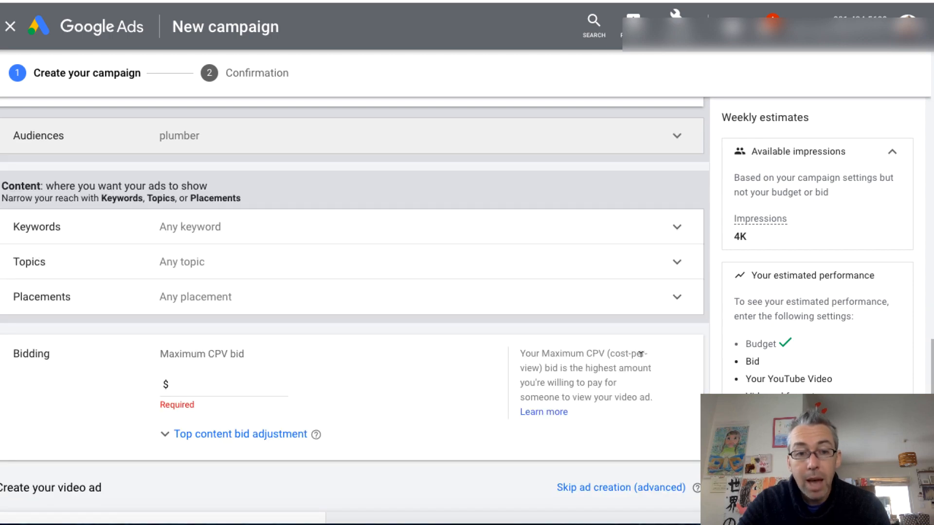
# Add the copied "WILL IT BITE?! Black Widow Challenge" YouTube video to the ad and choose the skippable in-stream ad format
pyautogui.scroll(-2, 642, 360)
pyautogui.scroll(-2, 641, 360)
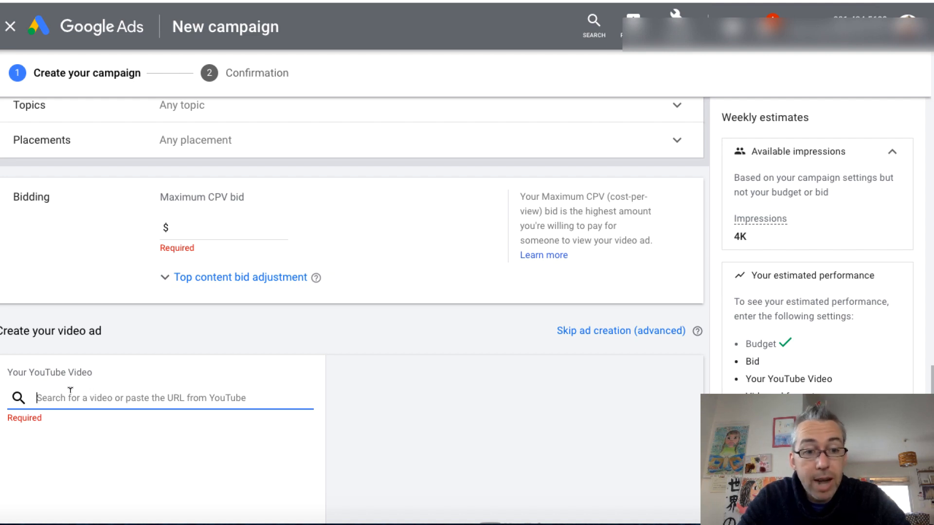
pyautogui.write('https://www.youtube.com/watch?v=8A6YJNVGVJ4')
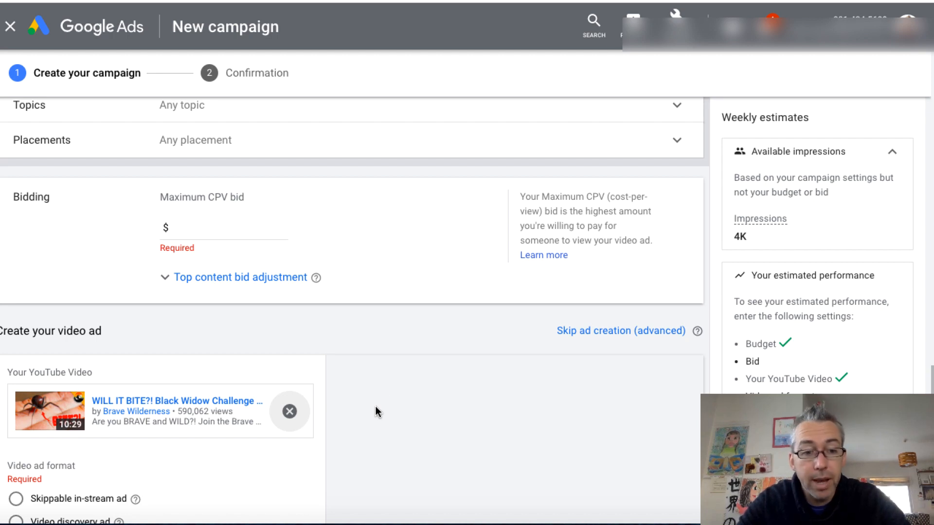
pyautogui.scroll(-1, 340, 399)
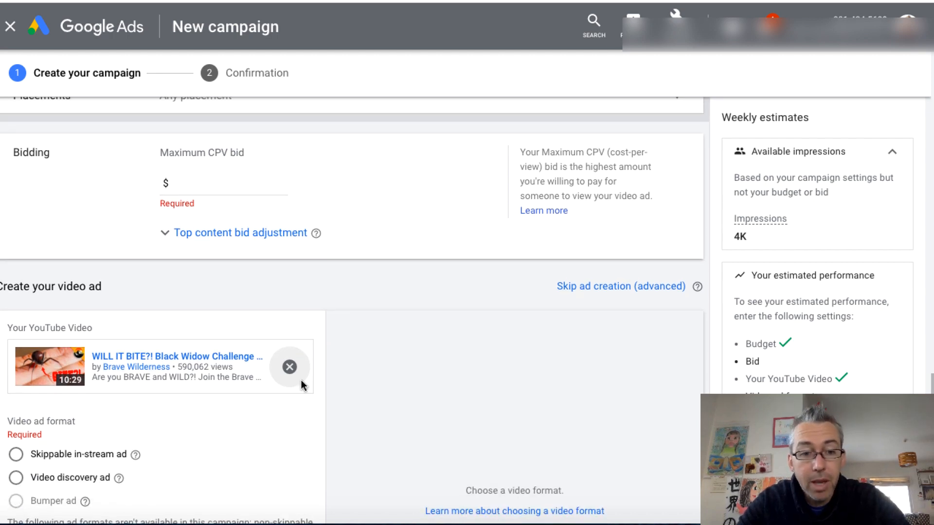
pyautogui.click(17, 456)
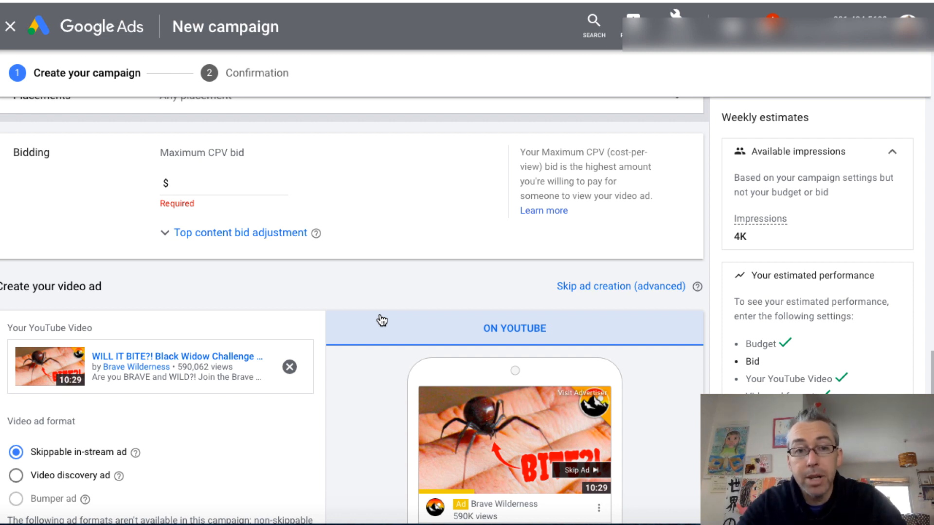
# Enter a maximum CPV bid of $0.10 and raise it to $0.40
pyautogui.click(200, 184)
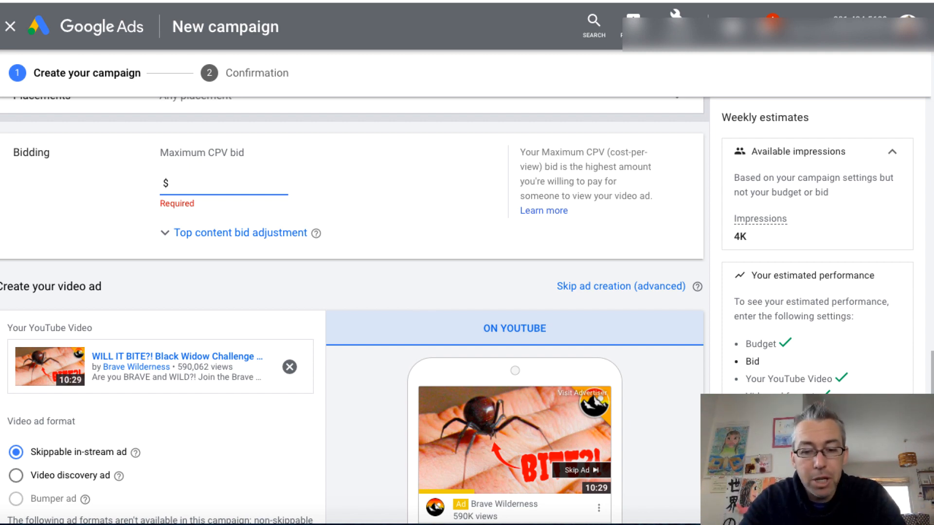
pyautogui.write('0.10')
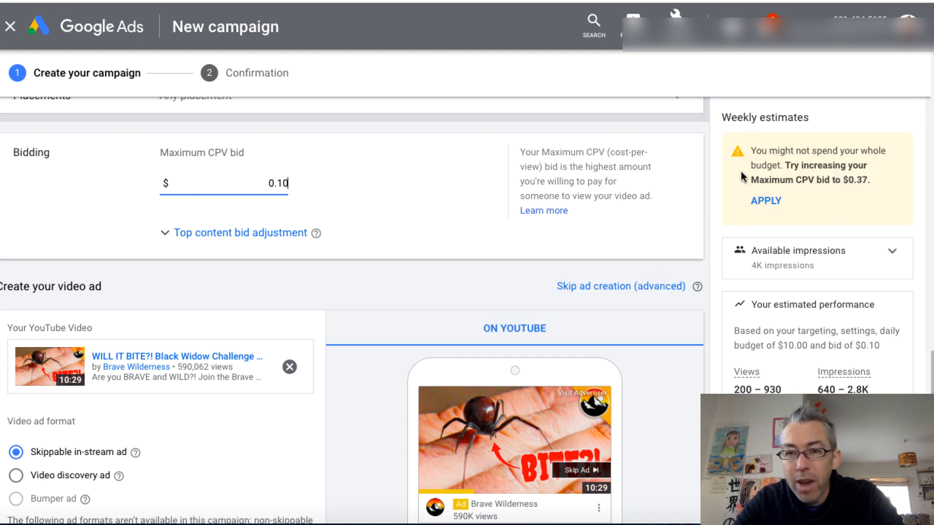
pyautogui.press('BackSpace')
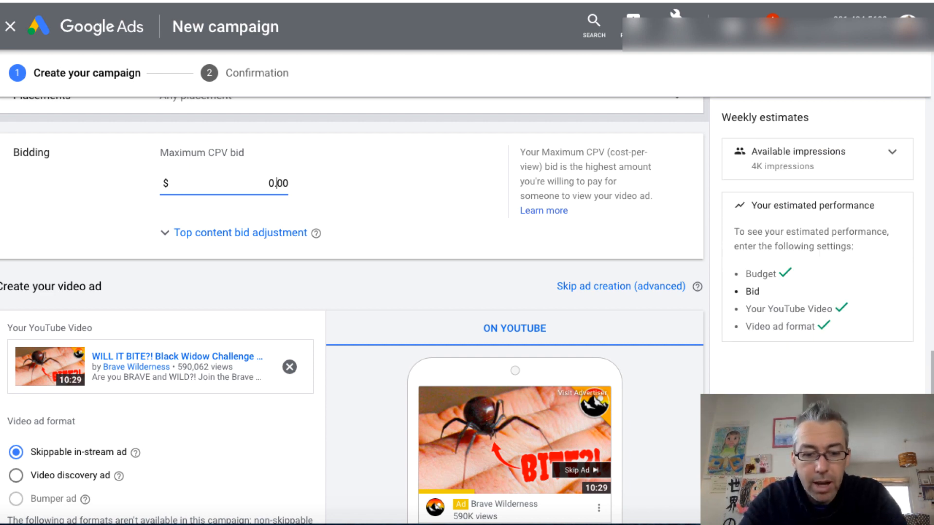
pyautogui.write('4')
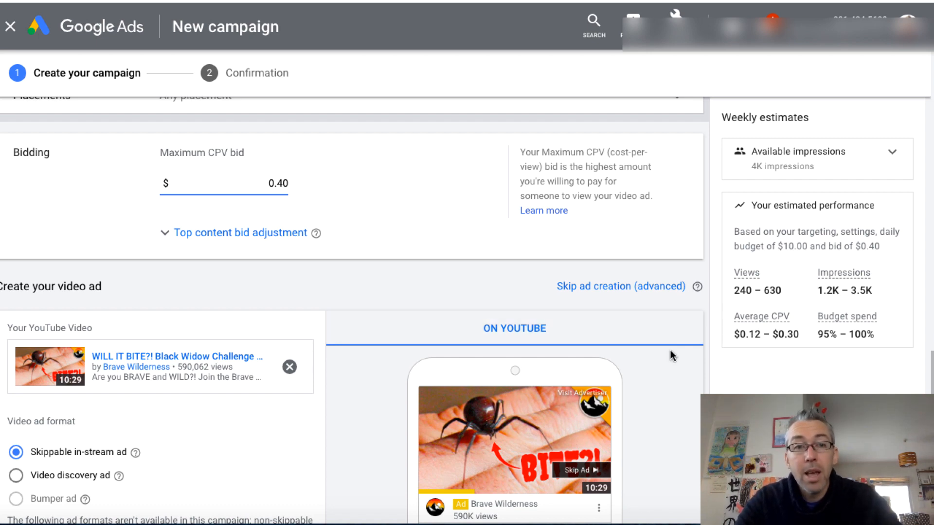
pyautogui.scroll(1, 672, 355)
pyautogui.scroll(-7, 673, 358)
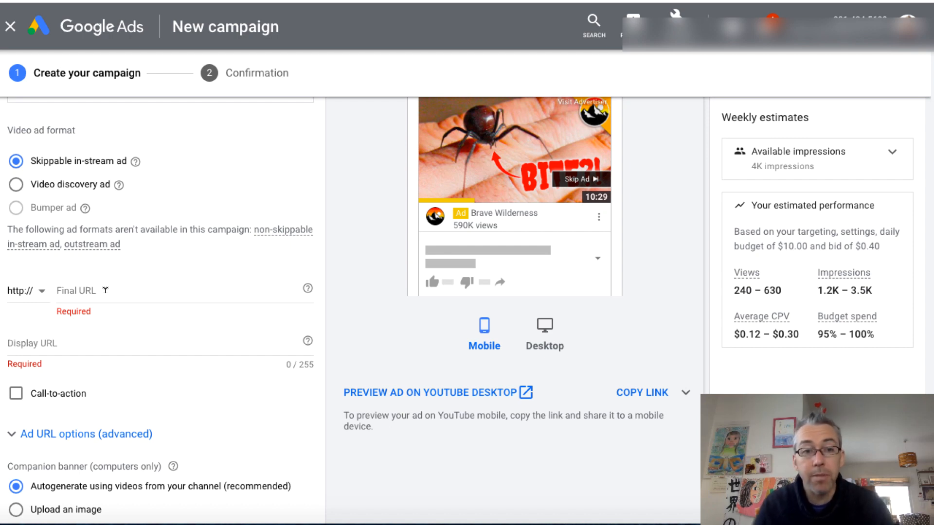
pyautogui.click(72, 288)
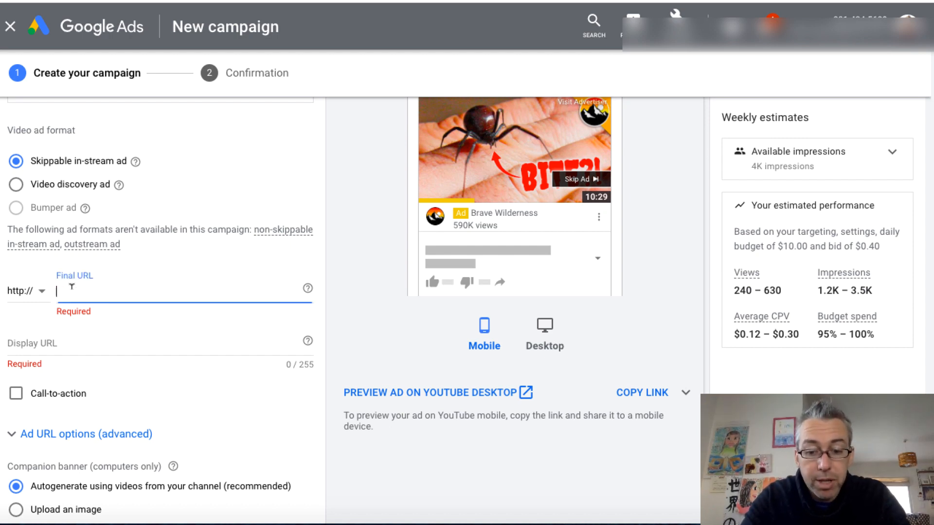
pyautogui.write('plumbing')
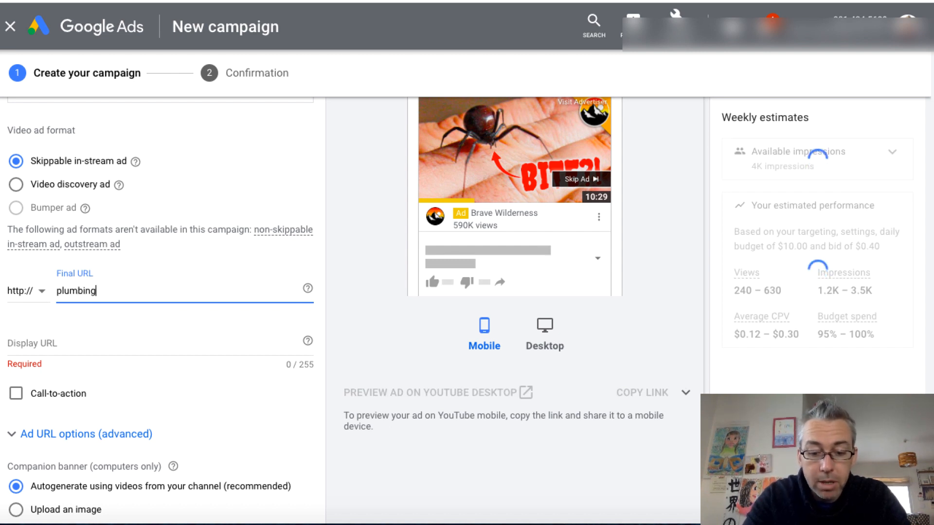
pyautogui.write('.com/')
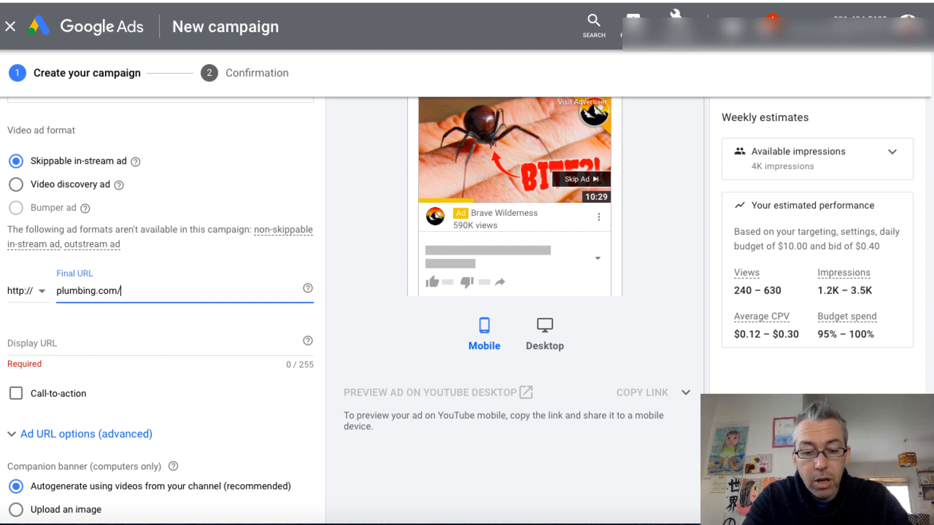
pyautogui.write('contac')
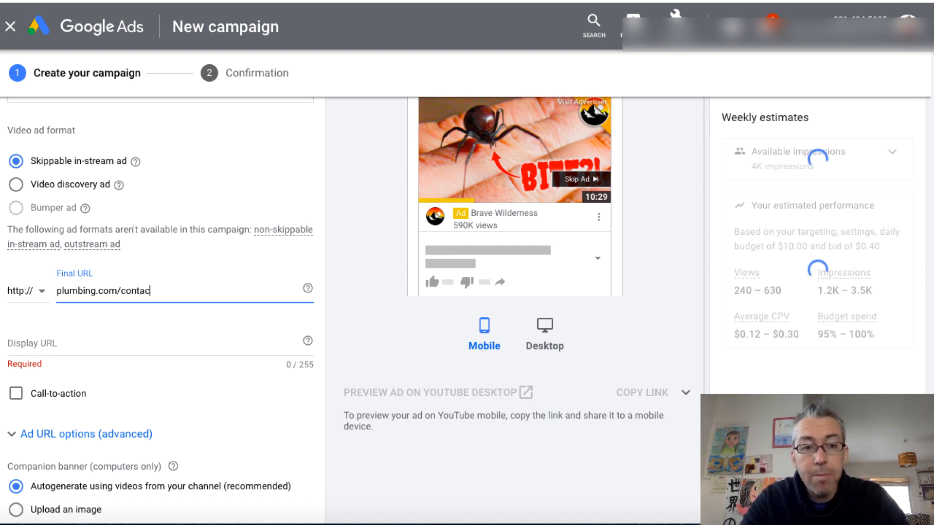
pyautogui.write('t')
pyautogui.click(43, 292)
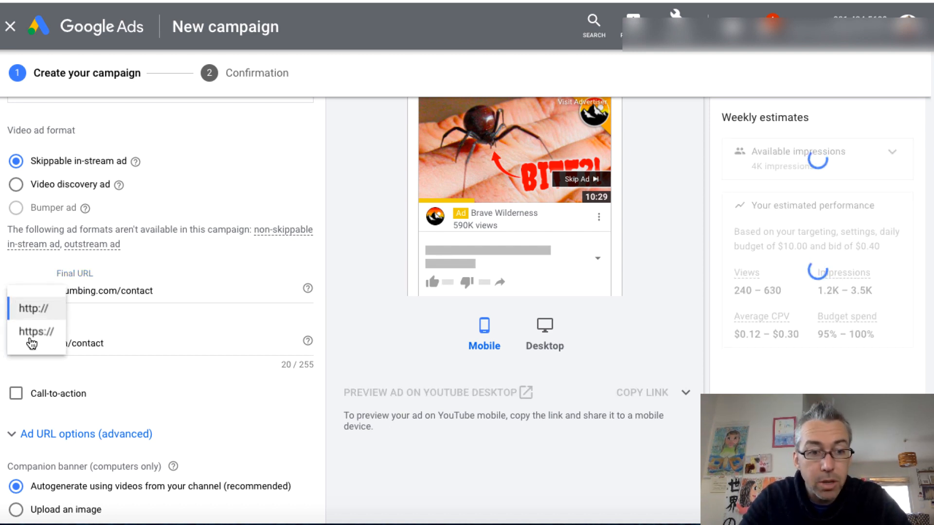
pyautogui.click(31, 335)
# Shorten the ad's display URL to plumbing.com by removing the /contact path
pyautogui.click(117, 342)
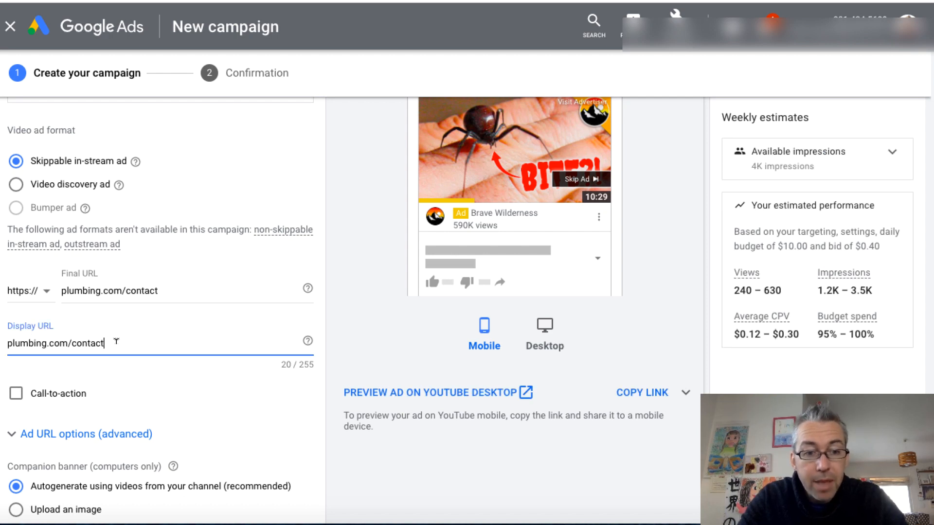
pyautogui.moveTo(117, 343); pyautogui.dragTo(71, 343)
pyautogui.press('BackSpace')
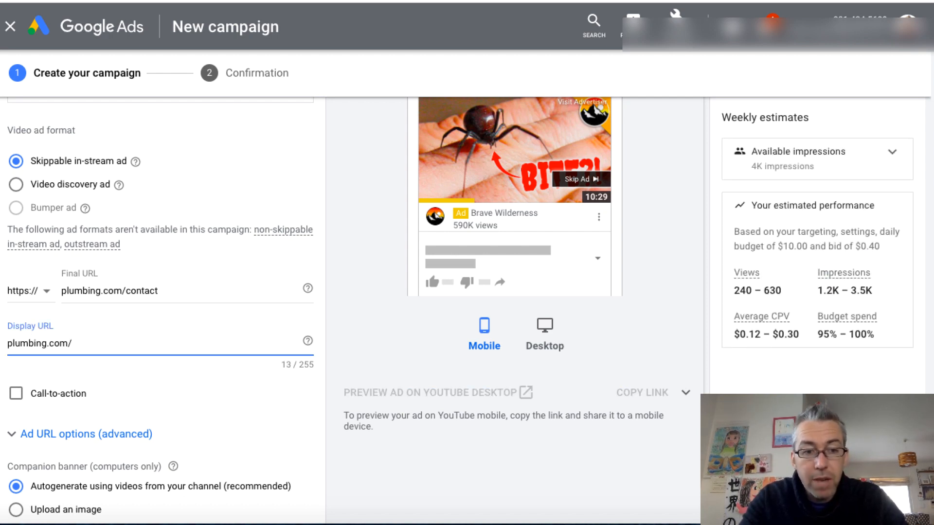
pyautogui.press('BackSpace')
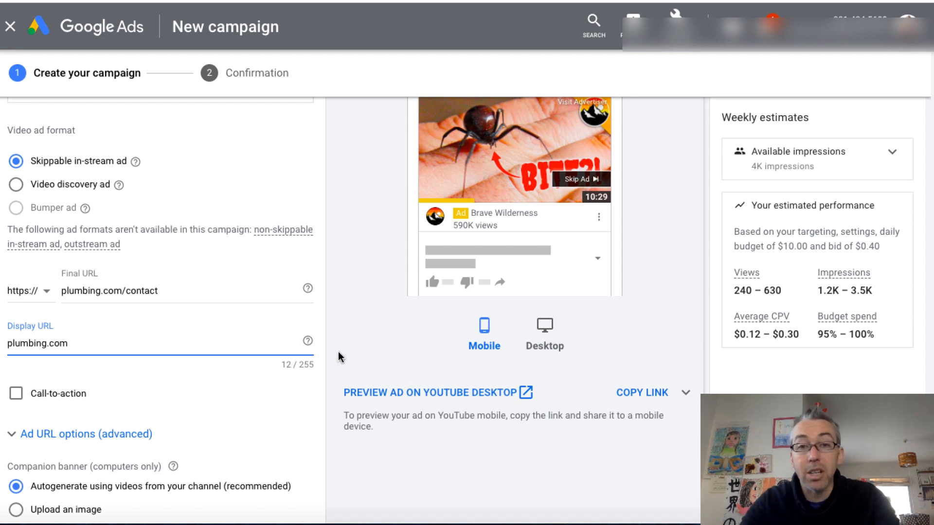
pyautogui.scroll(-2, 344, 378)
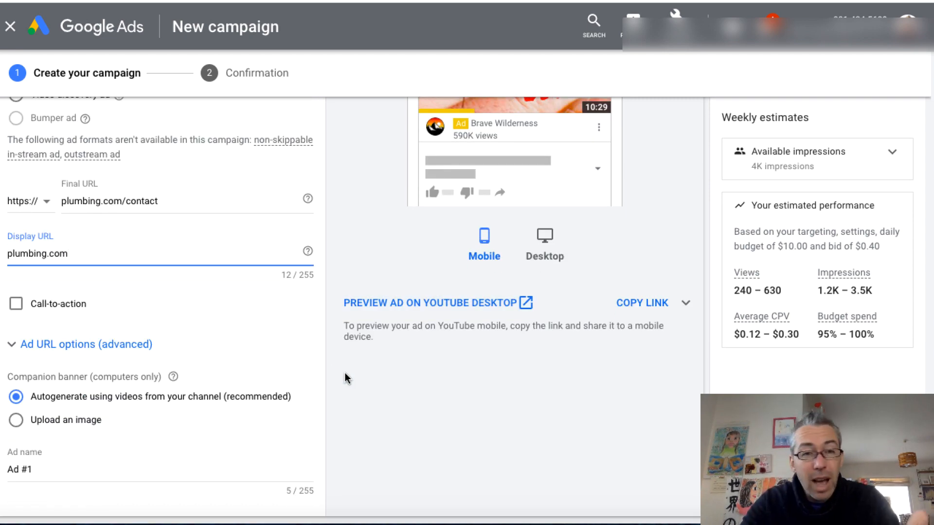
pyautogui.scroll(-1, 257, 381)
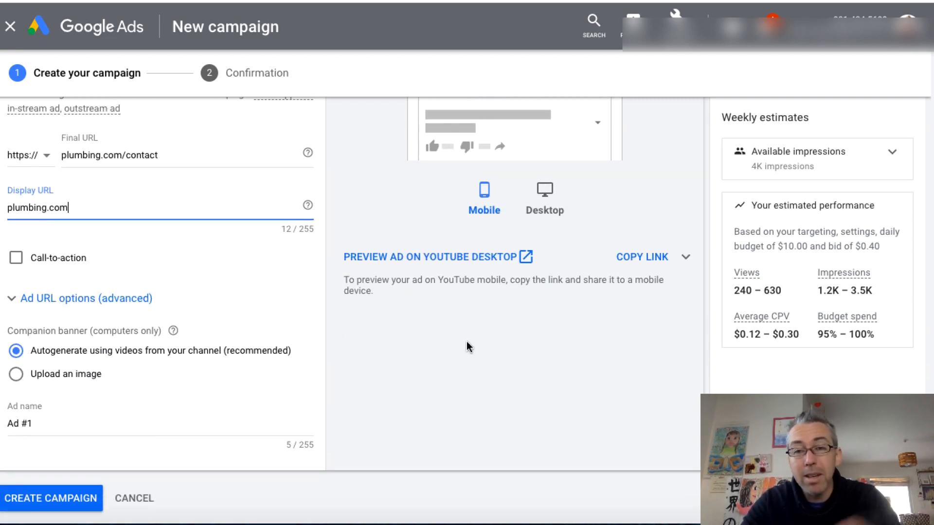
pyautogui.scroll(4, 466, 342)
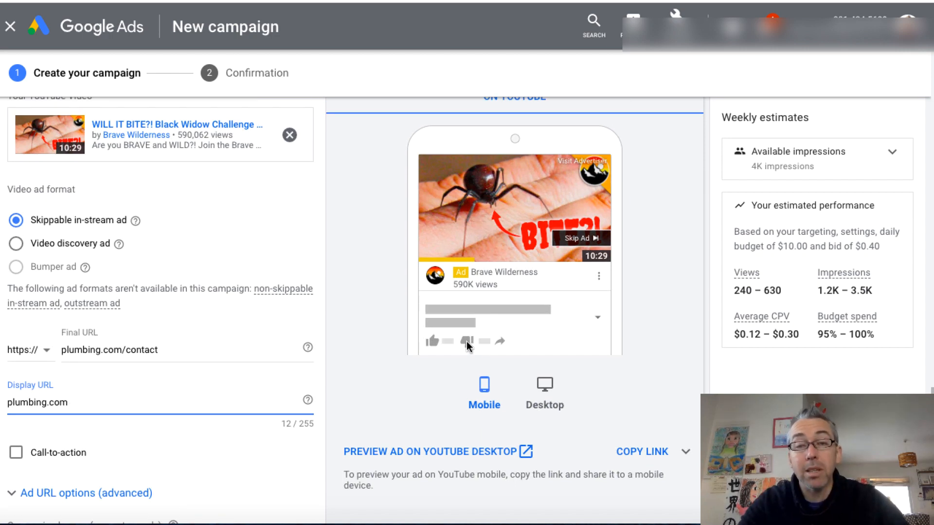